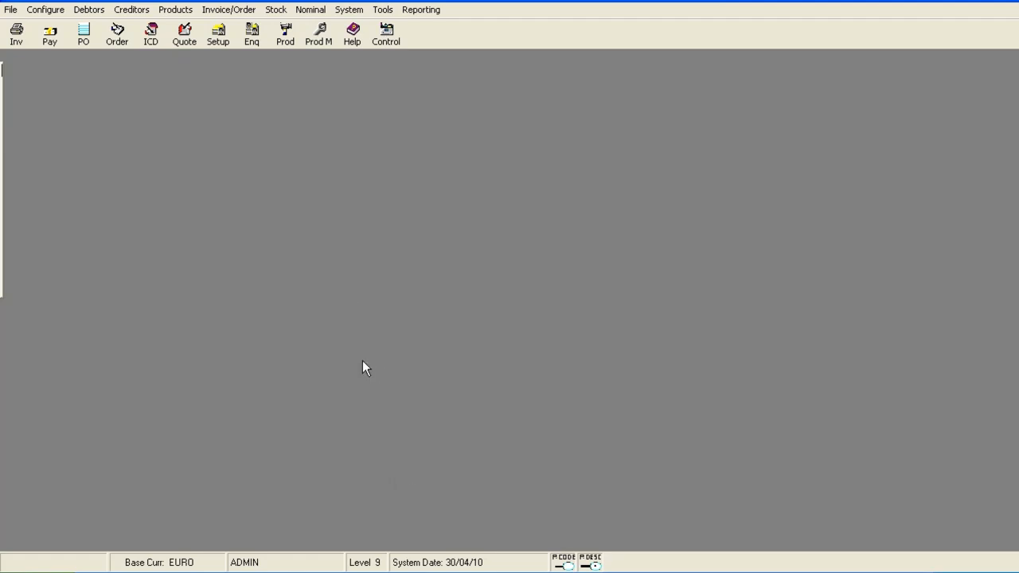
Step: Start a new order and select Business Management Systems as the customer by searching customer names for "man"
{"action": "left_click", "coordinate": [117, 36]}
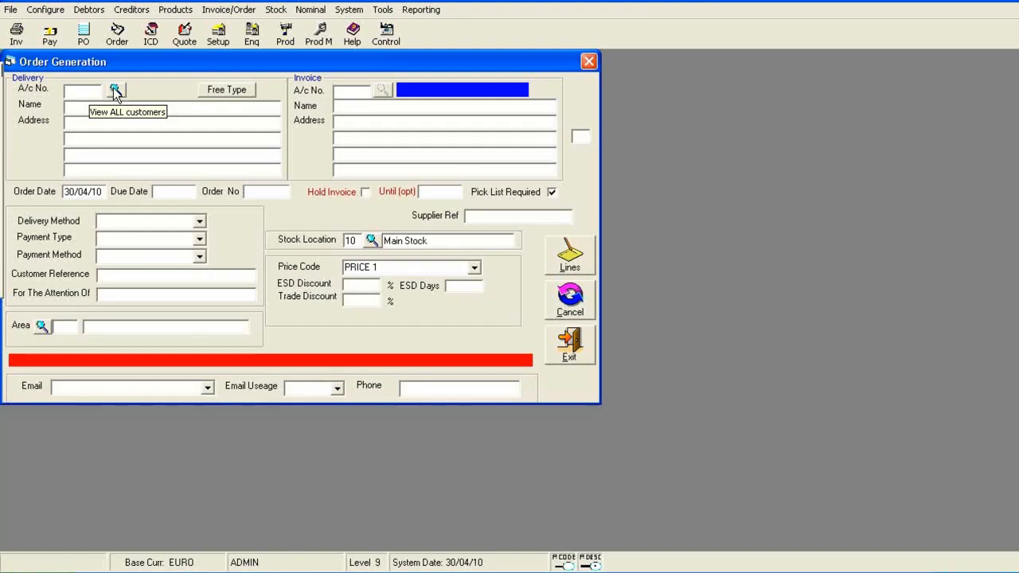
{"action": "left_click", "coordinate": [114, 89]}
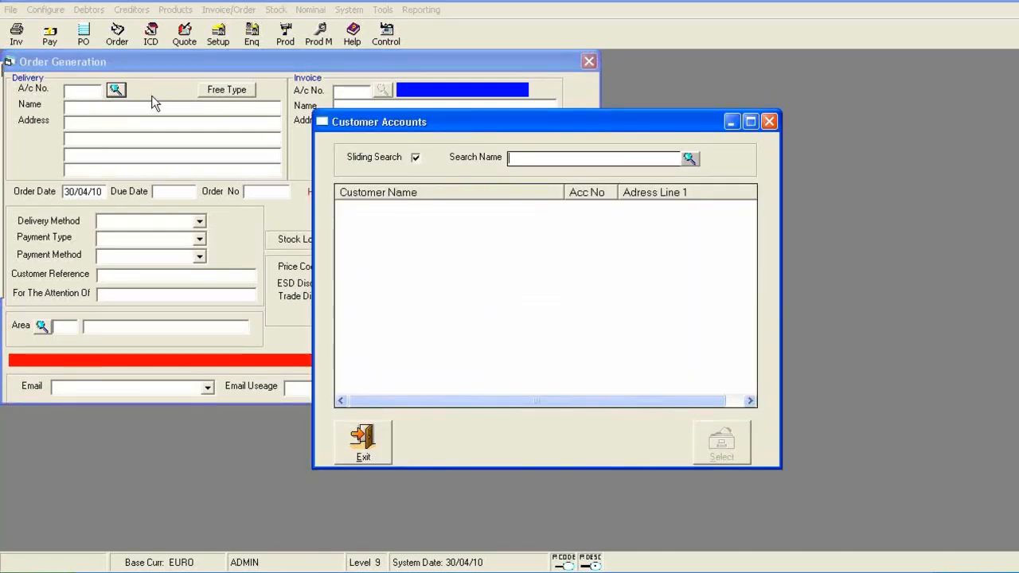
{"action": "type", "text": "man"}
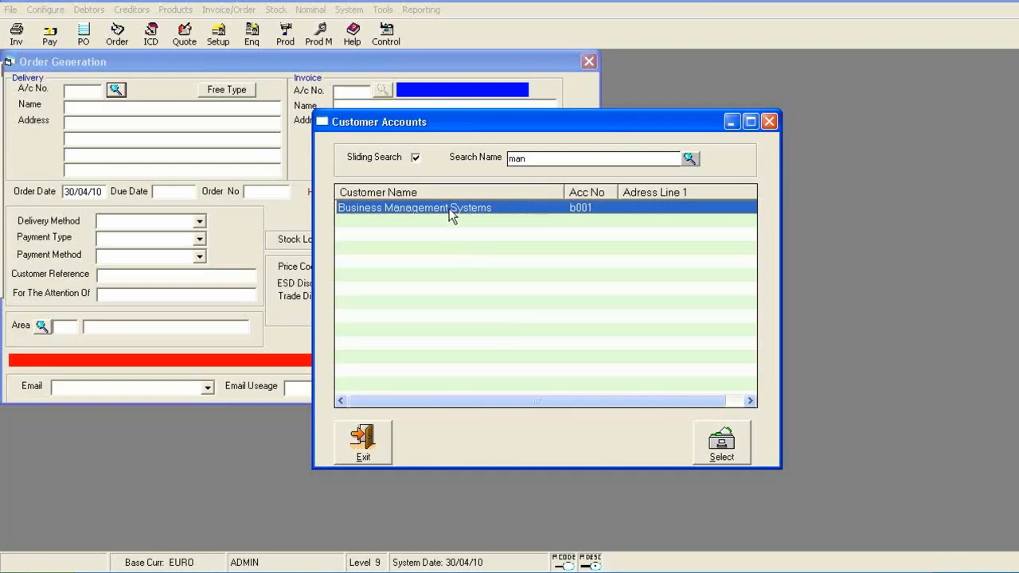
{"action": "left_click", "coordinate": [721, 444]}
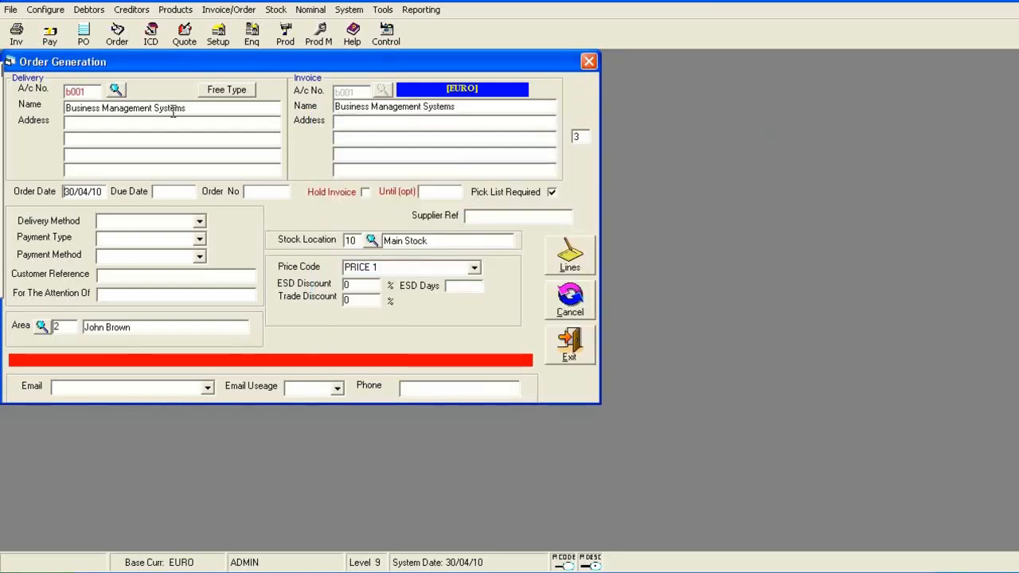
{"action": "left_click", "coordinate": [227, 91]}
Step: Set the delivery method to Courier, payment type to Credit, payment method to Not Applicable and customer reference to PO 345
{"action": "left_click", "coordinate": [200, 221]}
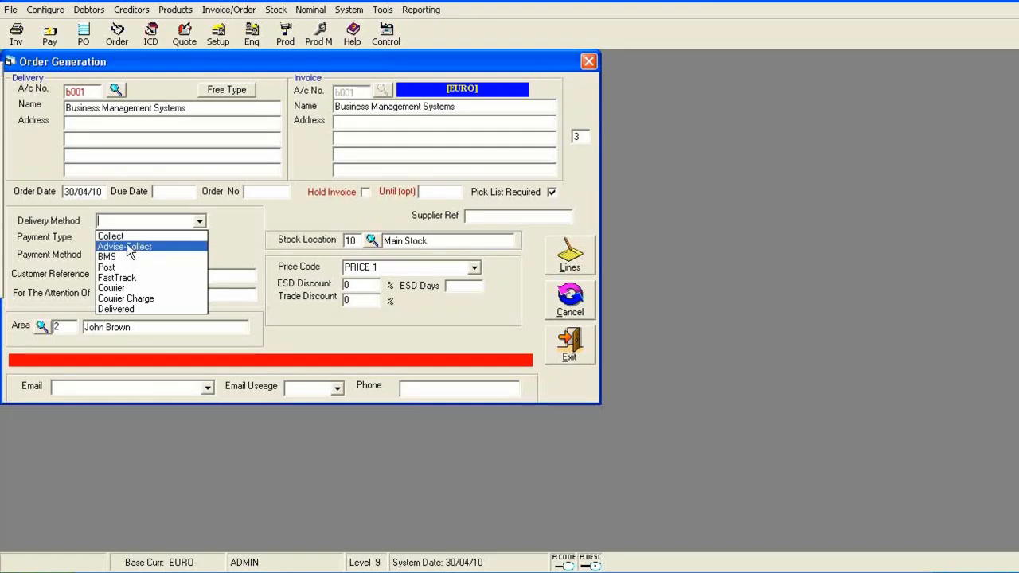
{"action": "left_click", "coordinate": [124, 288]}
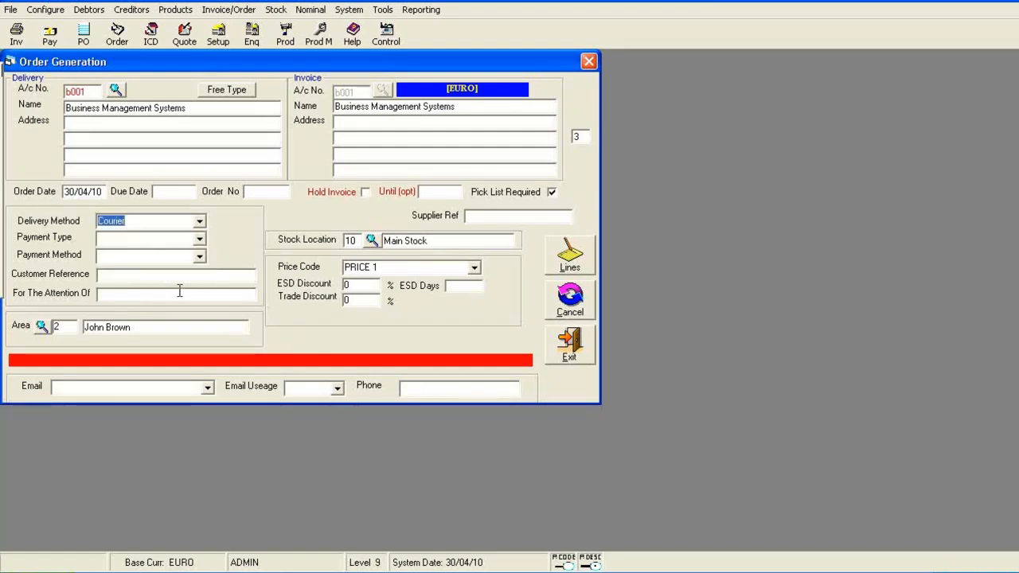
{"action": "left_click", "coordinate": [199, 240]}
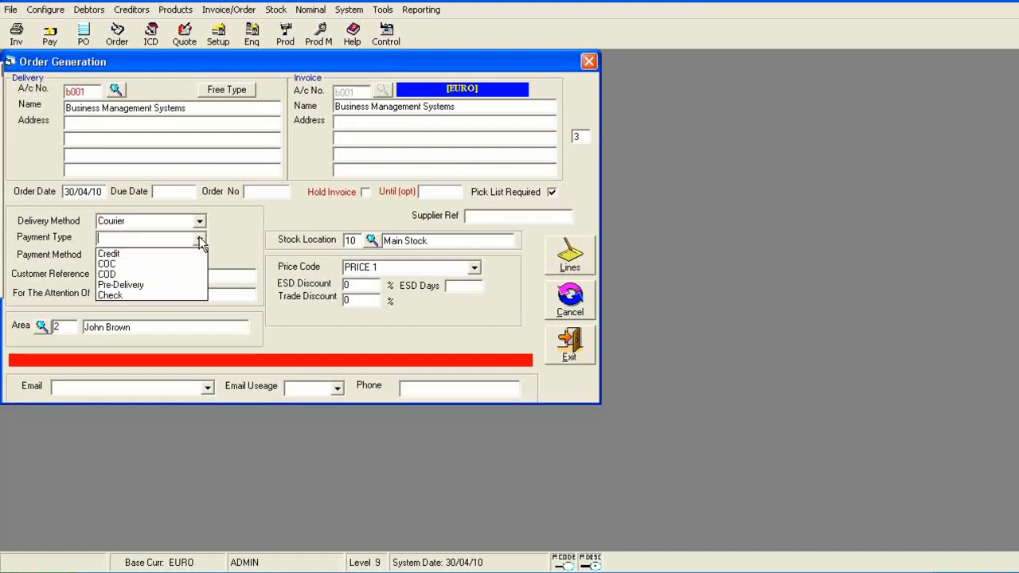
{"action": "left_click", "coordinate": [111, 253]}
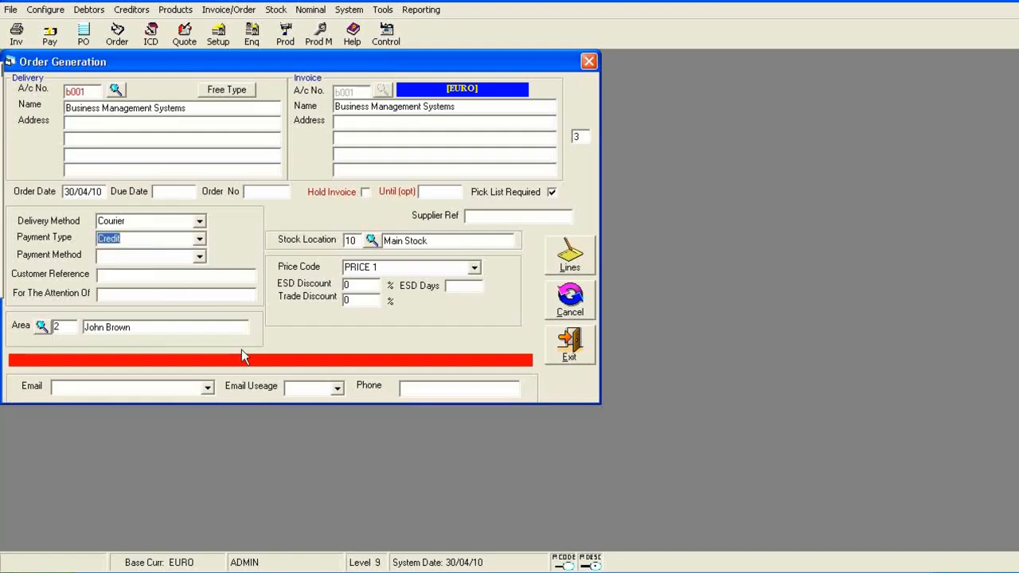
{"action": "left_click", "coordinate": [200, 256]}
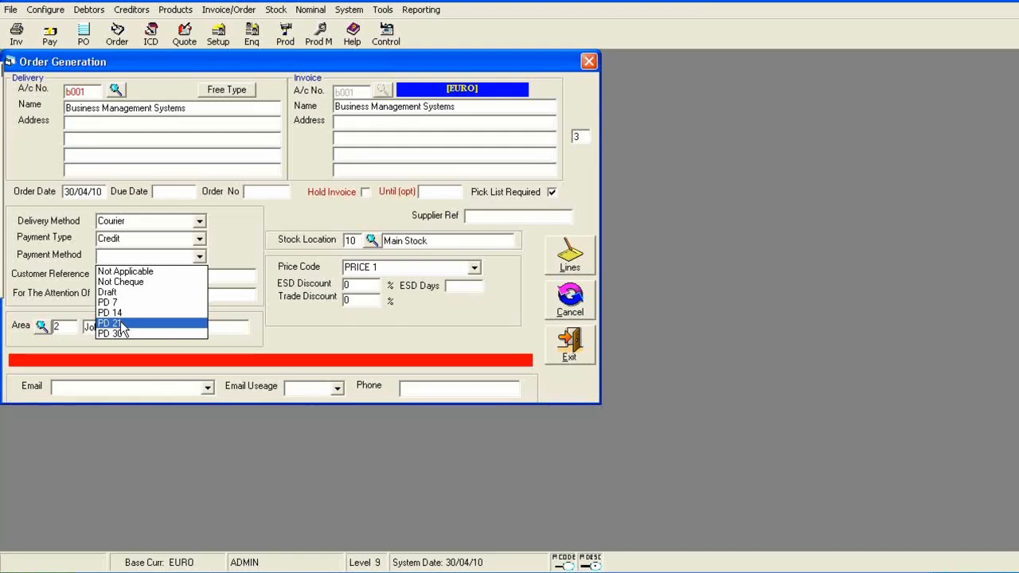
{"action": "left_click", "coordinate": [124, 271]}
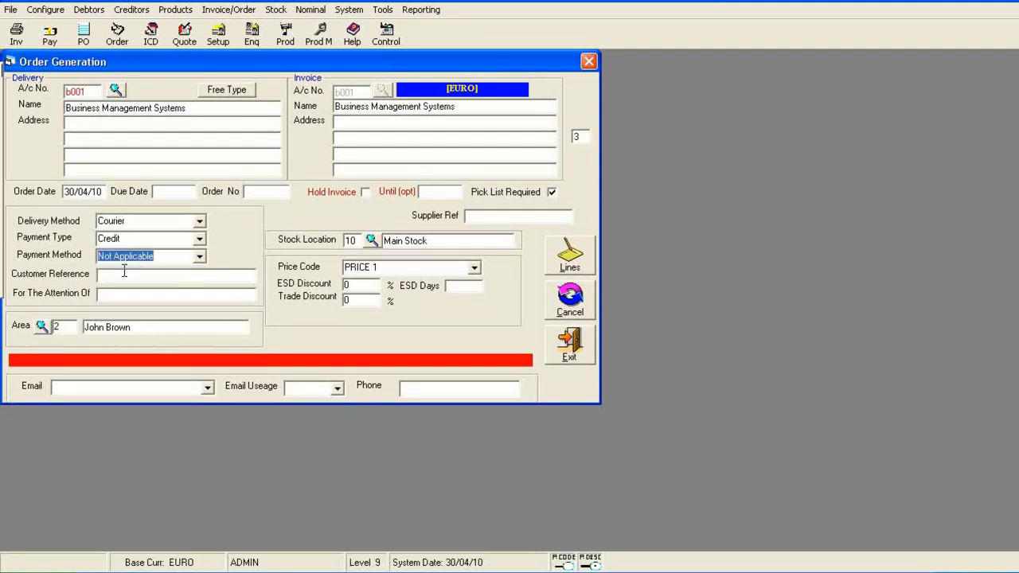
{"action": "left_click", "coordinate": [129, 276]}
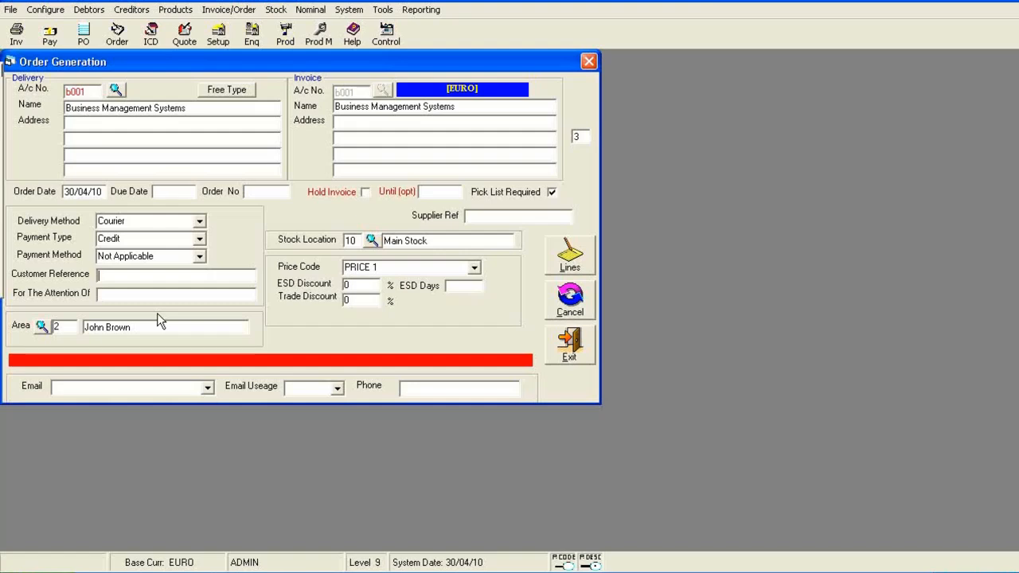
{"action": "type", "text": "PO 345"}
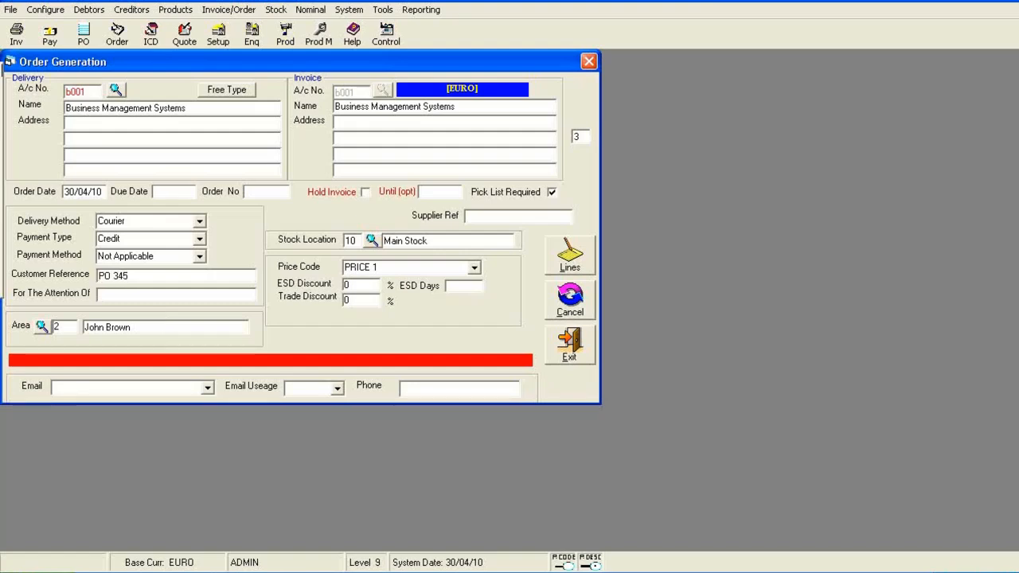
{"action": "left_click", "coordinate": [40, 326]}
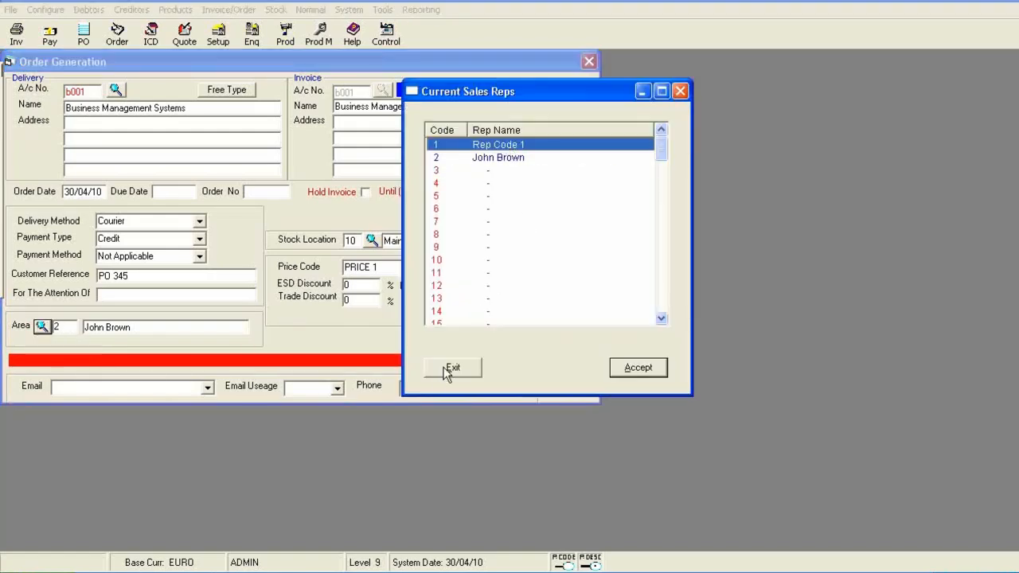
{"action": "left_click", "coordinate": [679, 93]}
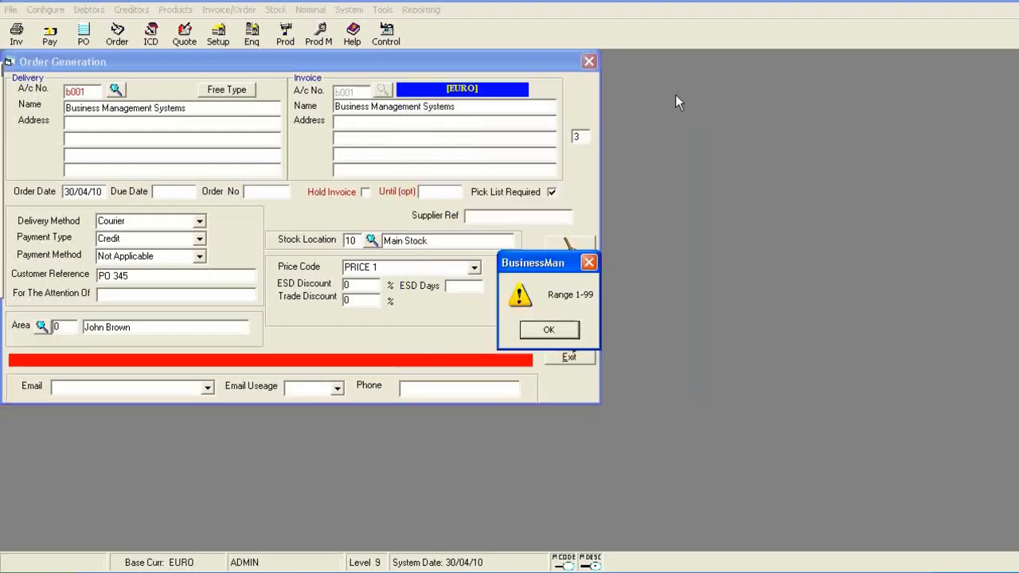
{"action": "left_click", "coordinate": [552, 330]}
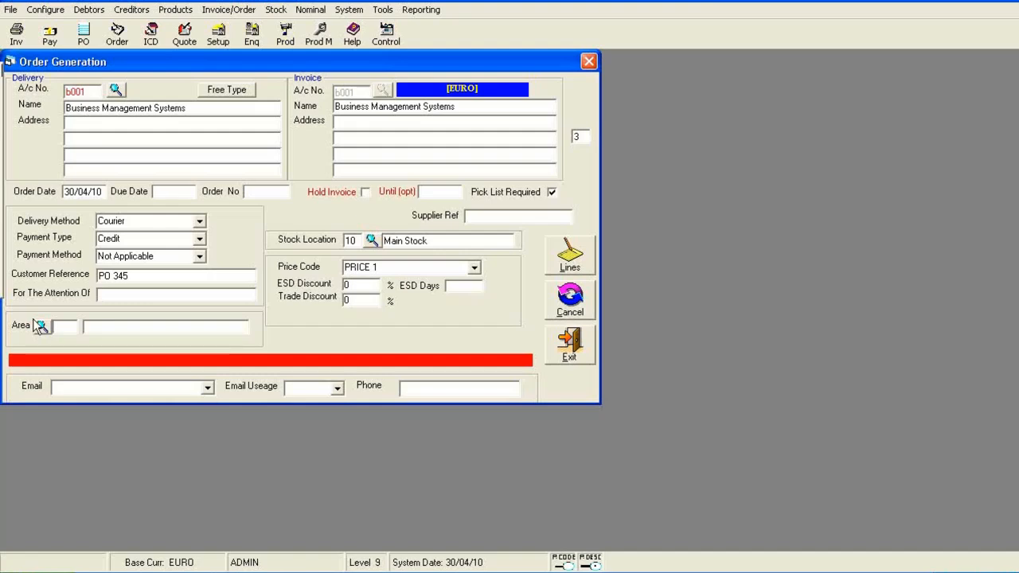
Step: Assign the sales rep with code 2 as the order's area
{"action": "left_click", "coordinate": [42, 327]}
{"action": "left_click", "coordinate": [476, 157]}
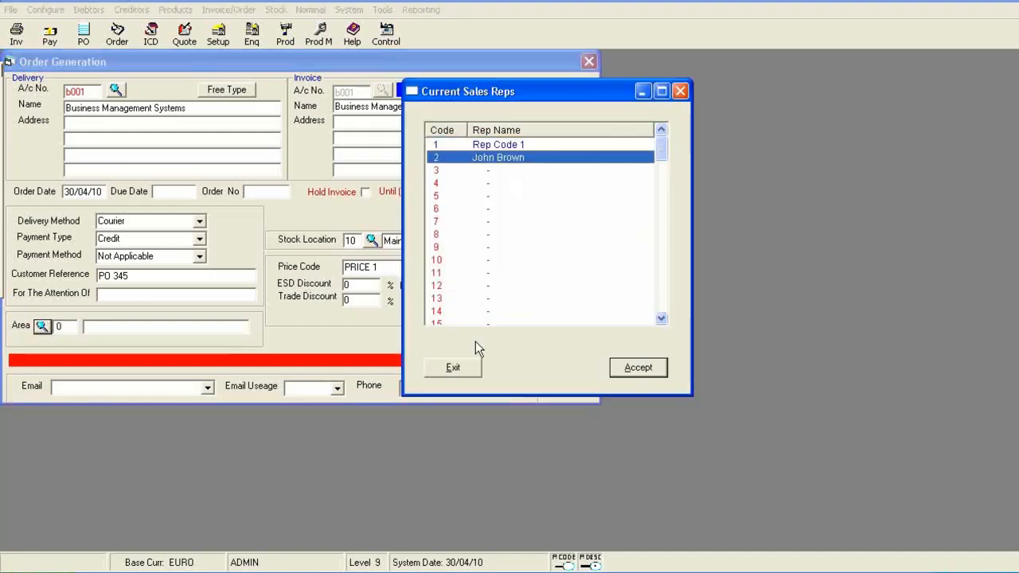
{"action": "left_click", "coordinate": [636, 368]}
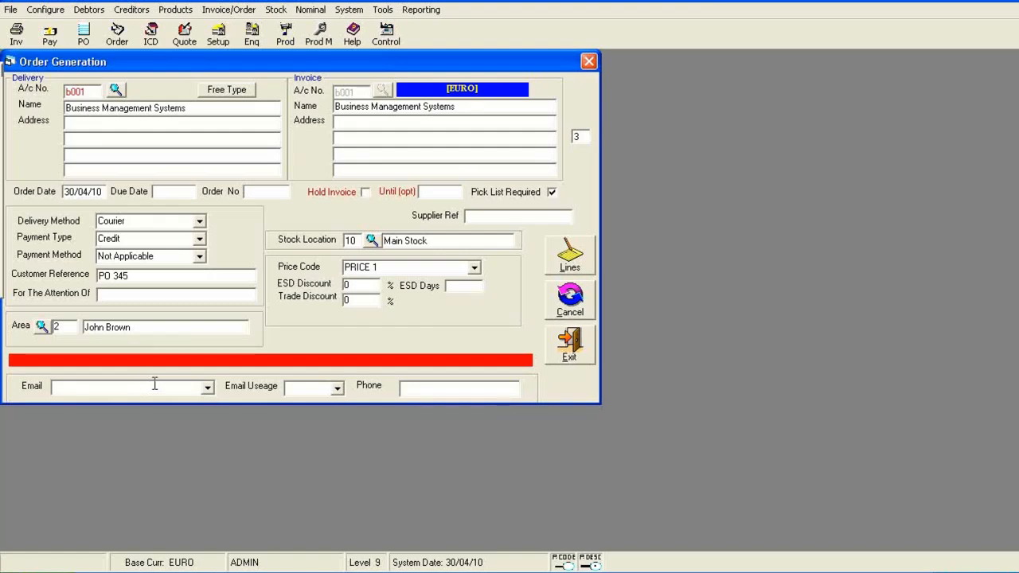
Step: Proceed to the order lines with automatic order allocation, leaving the email and phone details blank
{"action": "left_click", "coordinate": [571, 257]}
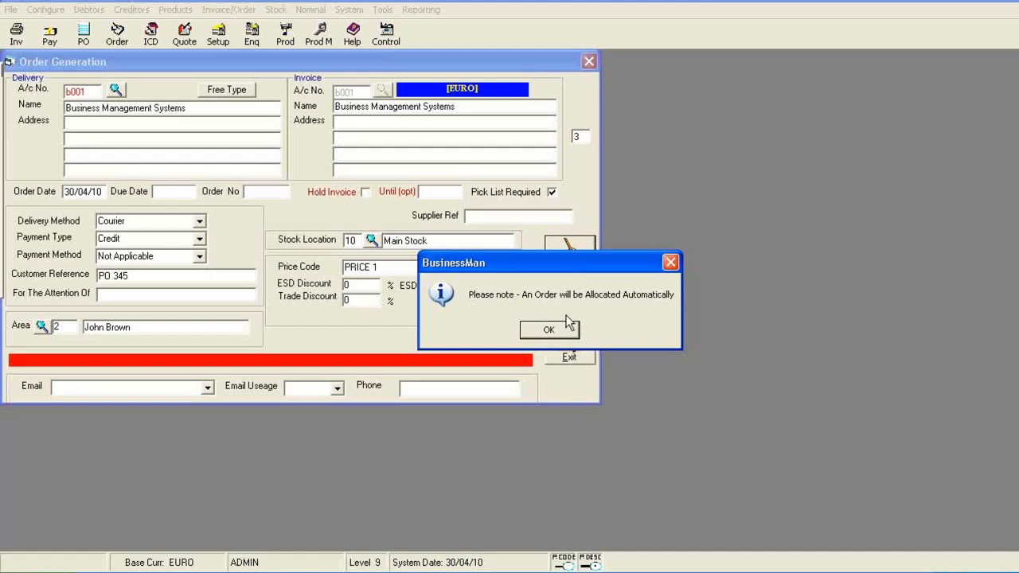
{"action": "left_click", "coordinate": [549, 332]}
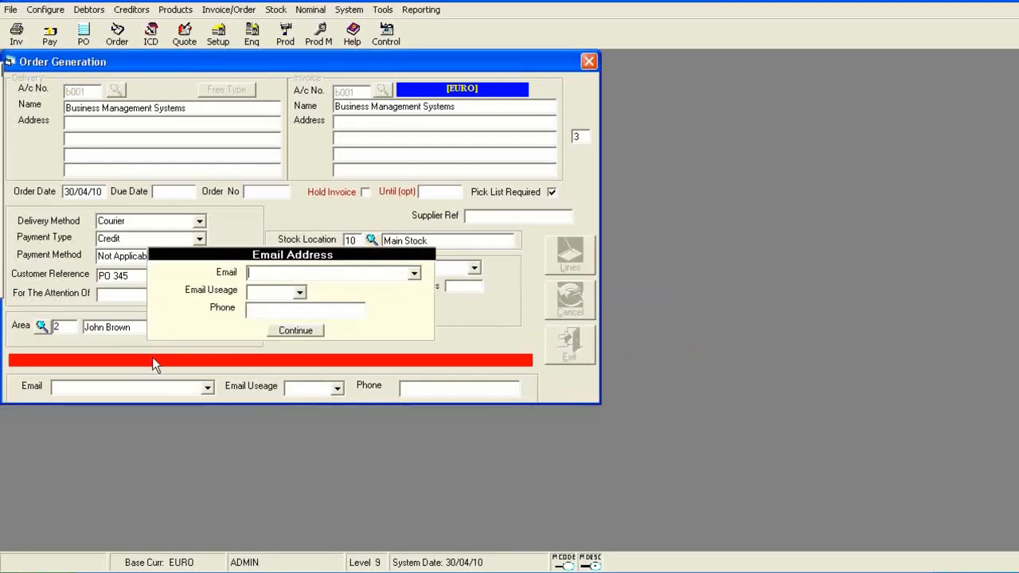
{"action": "left_click", "coordinate": [293, 330]}
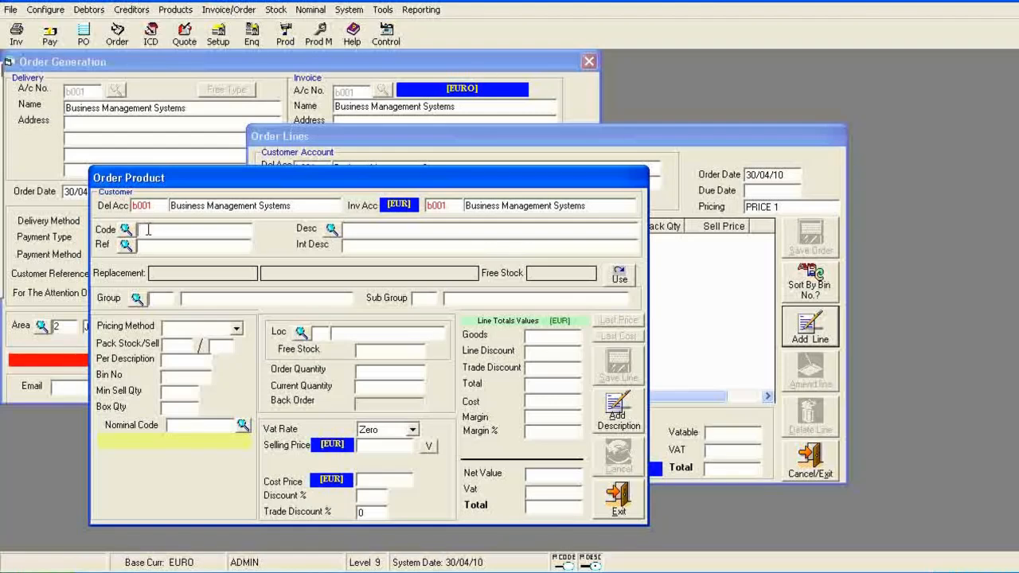
Step: Find Widget 1 (W001) by searching product descriptions for "wid" and set its order quantity to 15
{"action": "left_click", "coordinate": [331, 230]}
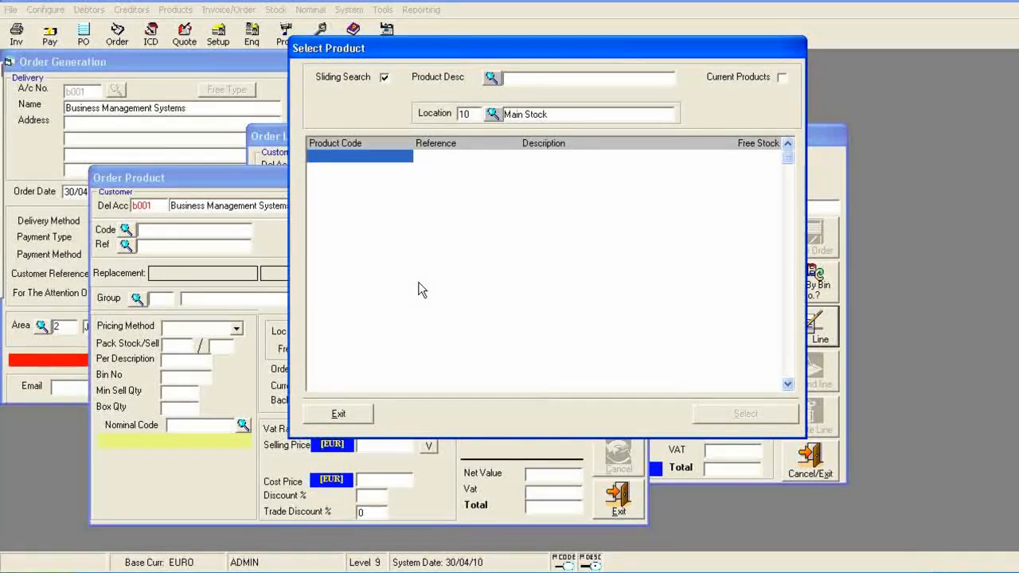
{"action": "type", "text": "wid"}
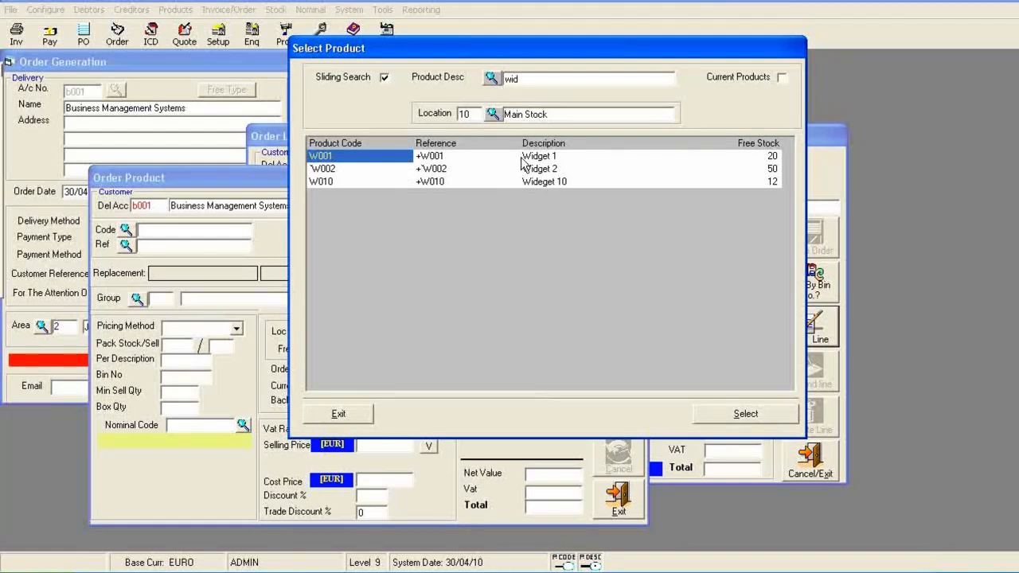
{"action": "left_click", "coordinate": [363, 159]}
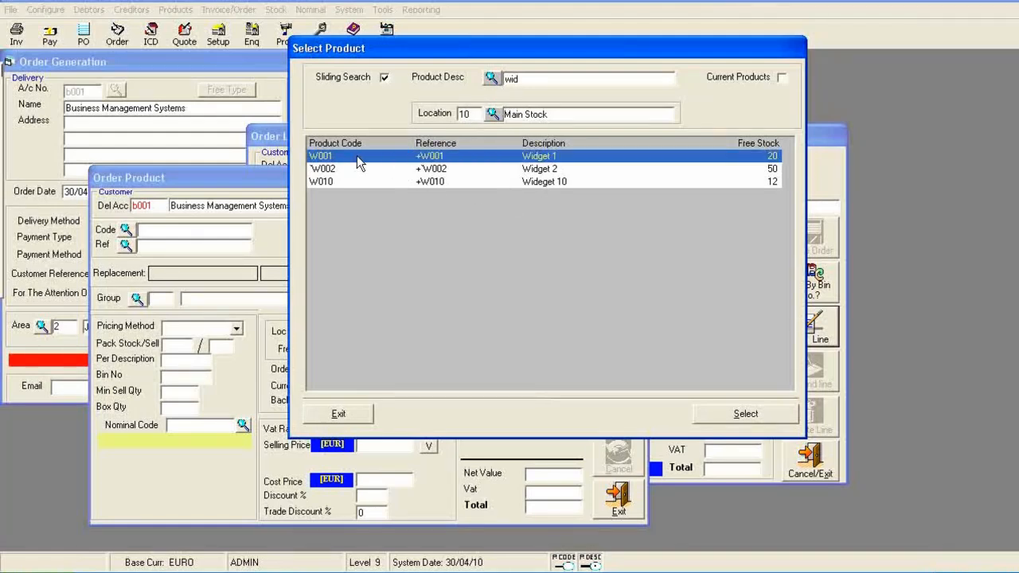
{"action": "left_click", "coordinate": [746, 414]}
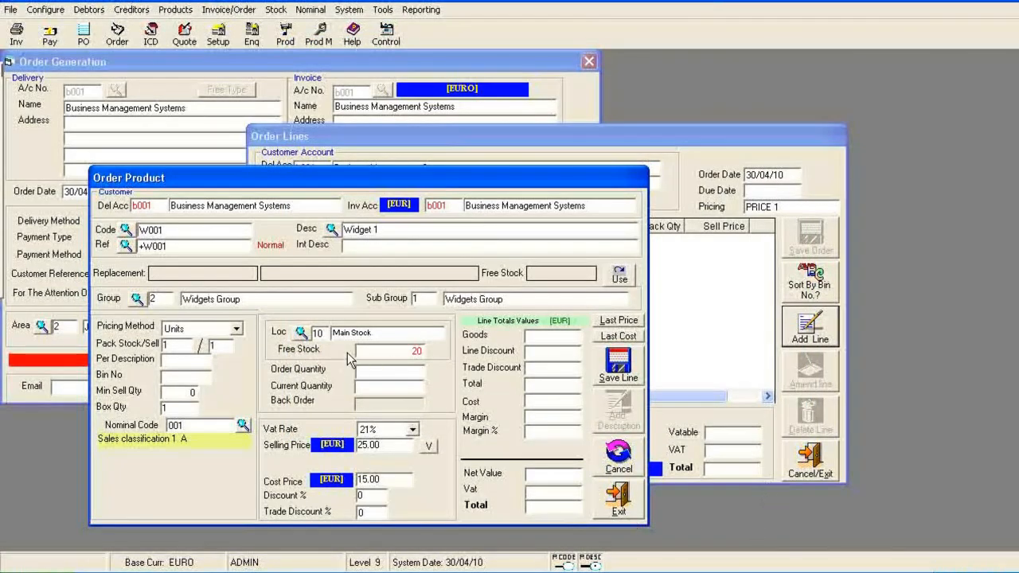
{"action": "left_click", "coordinate": [420, 371]}
{"action": "type", "text": "15"}
{"action": "key", "text": "Return"}
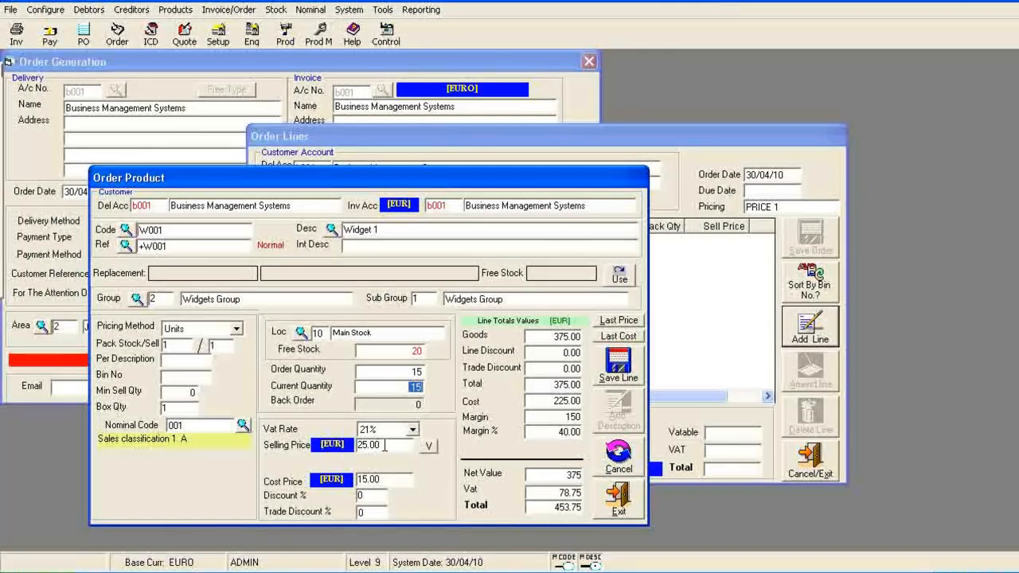
Step: Set the VAT-inclusive selling price of Widget 1 to 30 and save the order line
{"action": "left_click", "coordinate": [429, 445]}
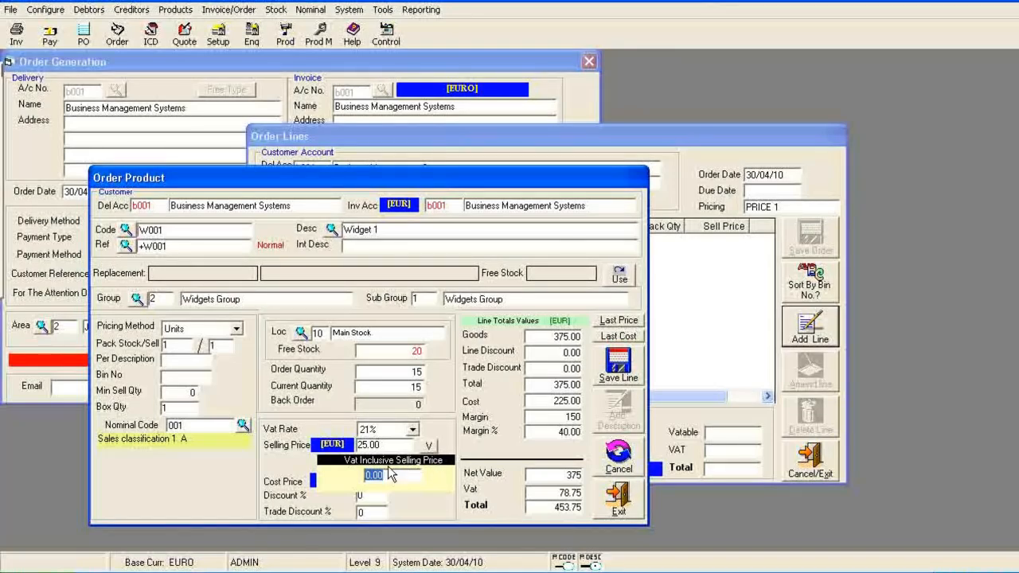
{"action": "type", "text": "30"}
{"action": "key", "text": "Return"}
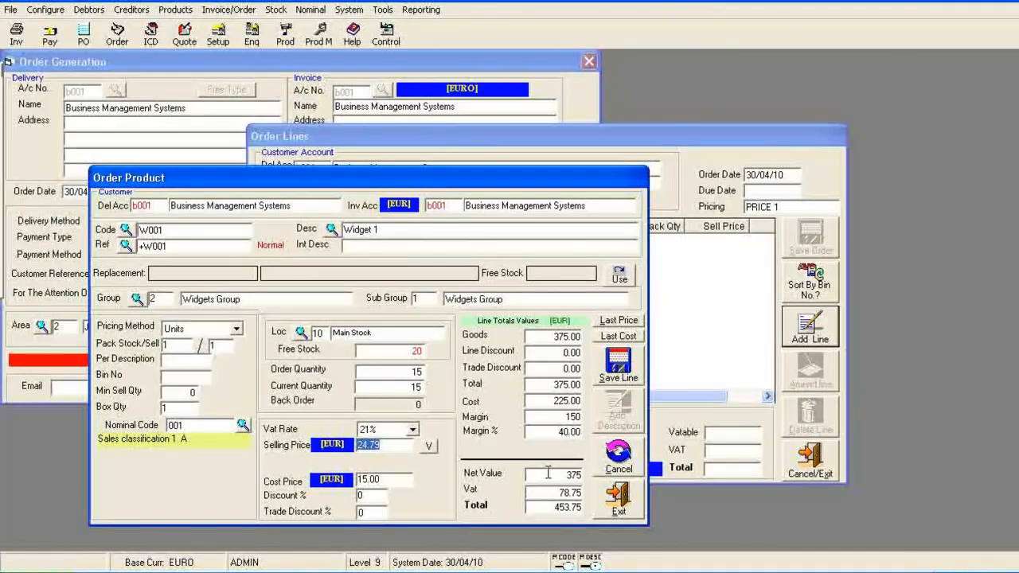
{"action": "left_click", "coordinate": [623, 369]}
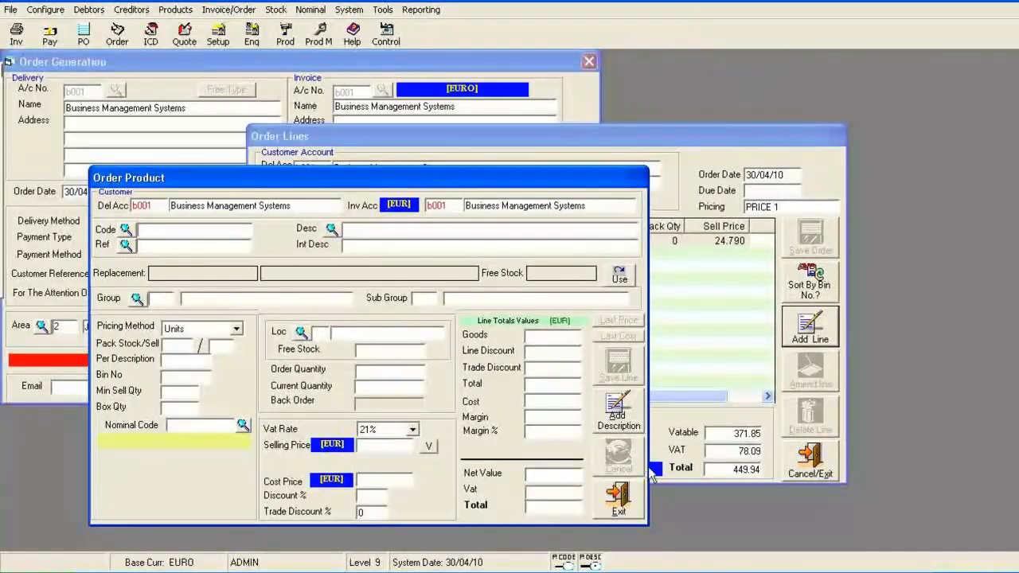
Step: Add an order line for Wideget 10 (W010), found by searching "wid", with an order quantity of 20, and save it
{"action": "left_click", "coordinate": [331, 229]}
{"action": "type", "text": "wid"}
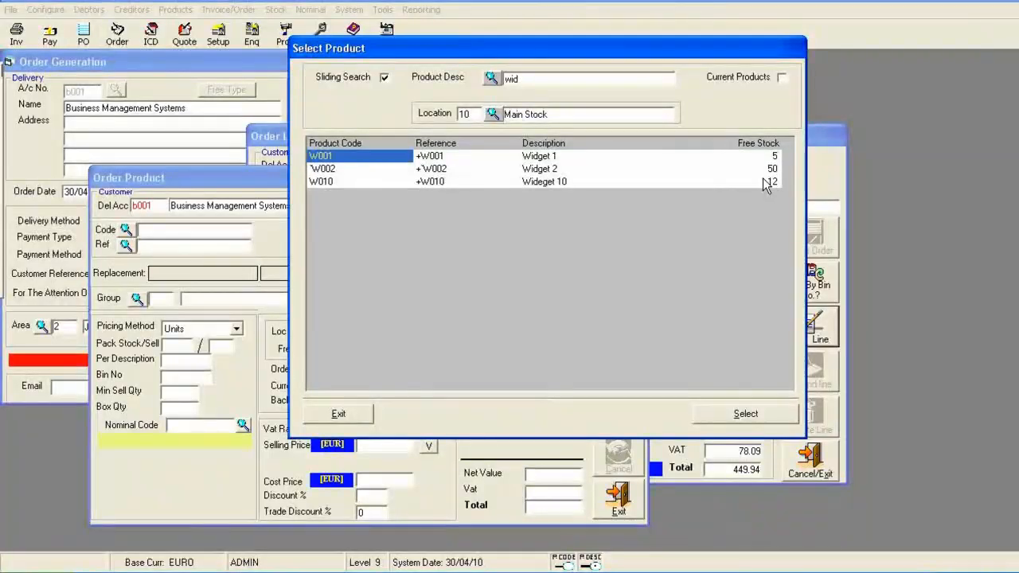
{"action": "left_click", "coordinate": [321, 182]}
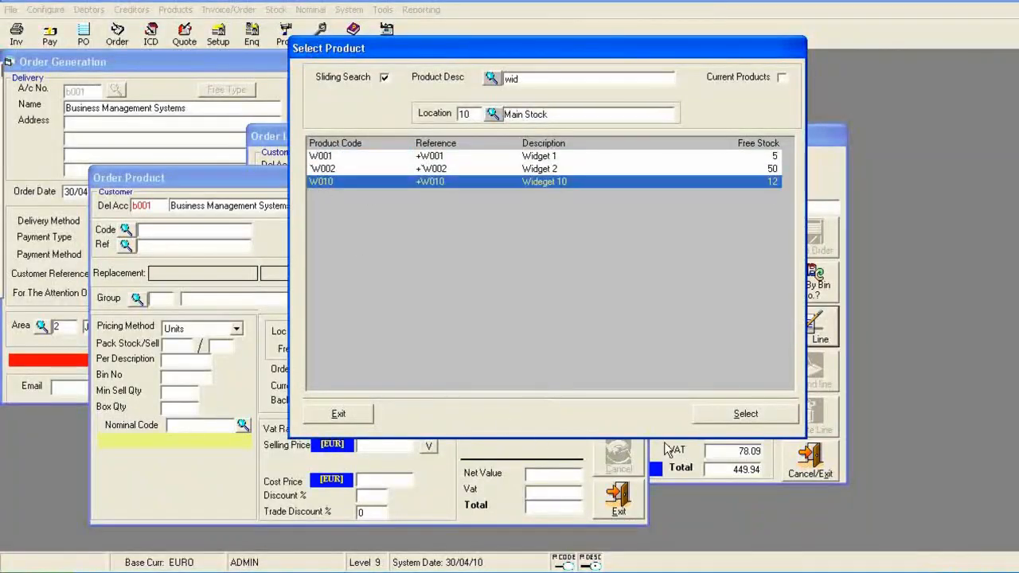
{"action": "left_click", "coordinate": [746, 413]}
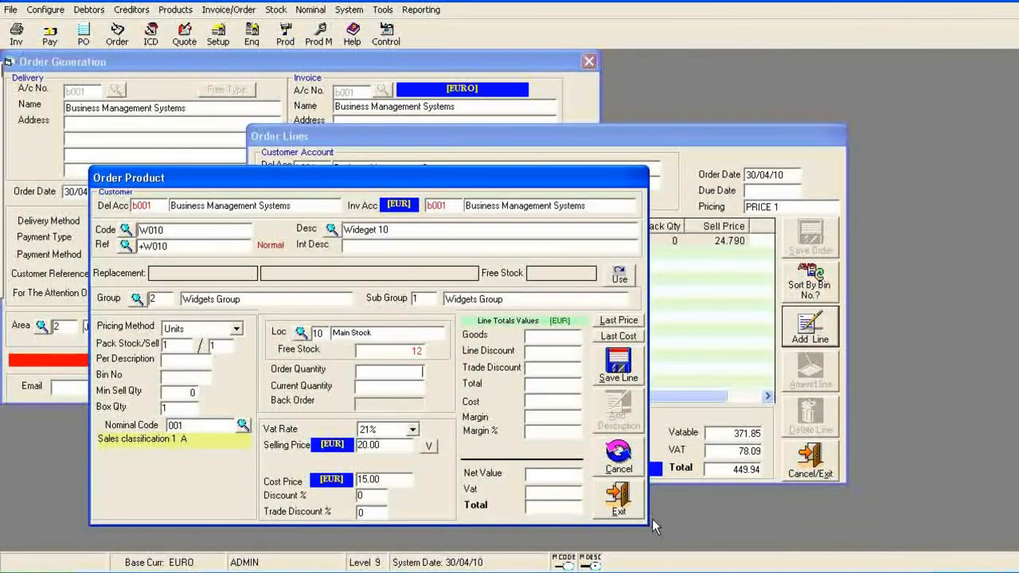
{"action": "type", "text": "20"}
{"action": "key", "text": "Return"}
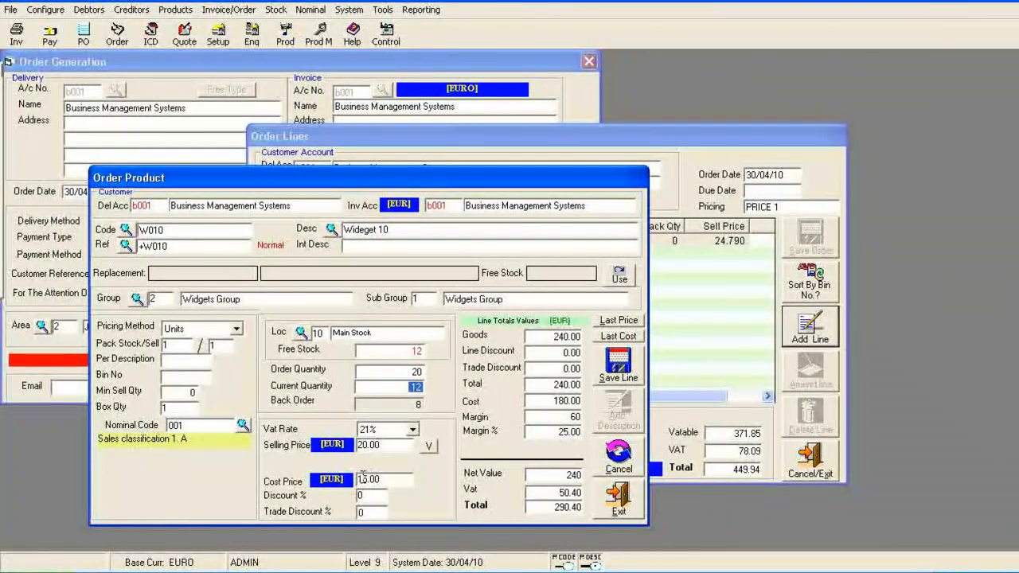
{"action": "left_click", "coordinate": [617, 368]}
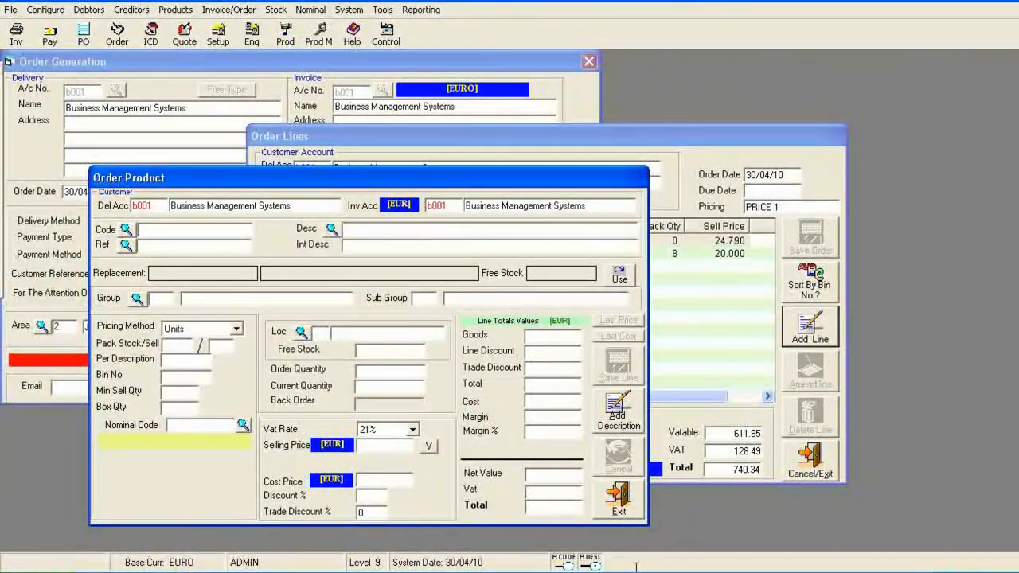
Step: Finish product entry and display the overall order totals instead of the current delivery totals
{"action": "left_click", "coordinate": [627, 514]}
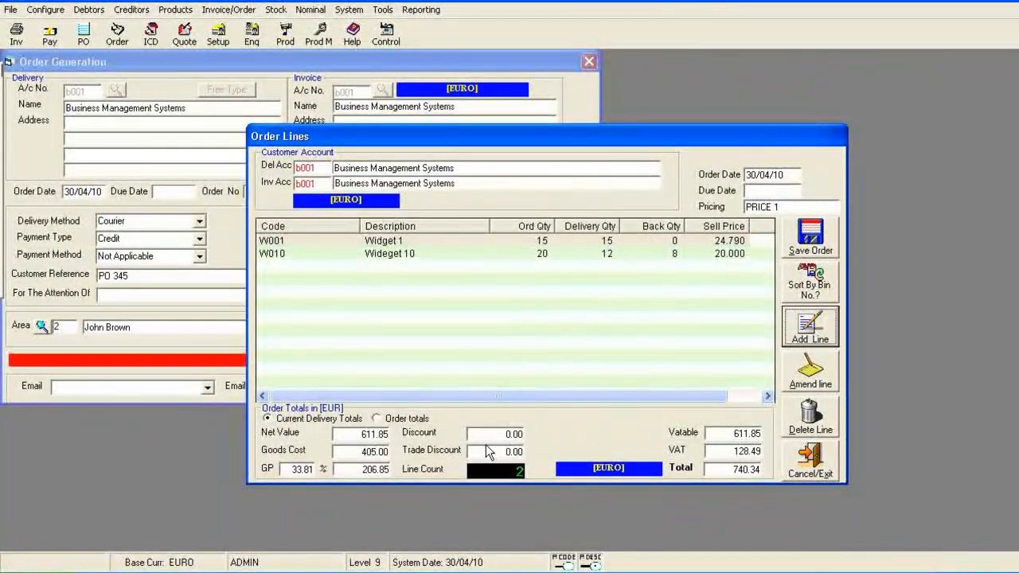
{"action": "left_click", "coordinate": [376, 418]}
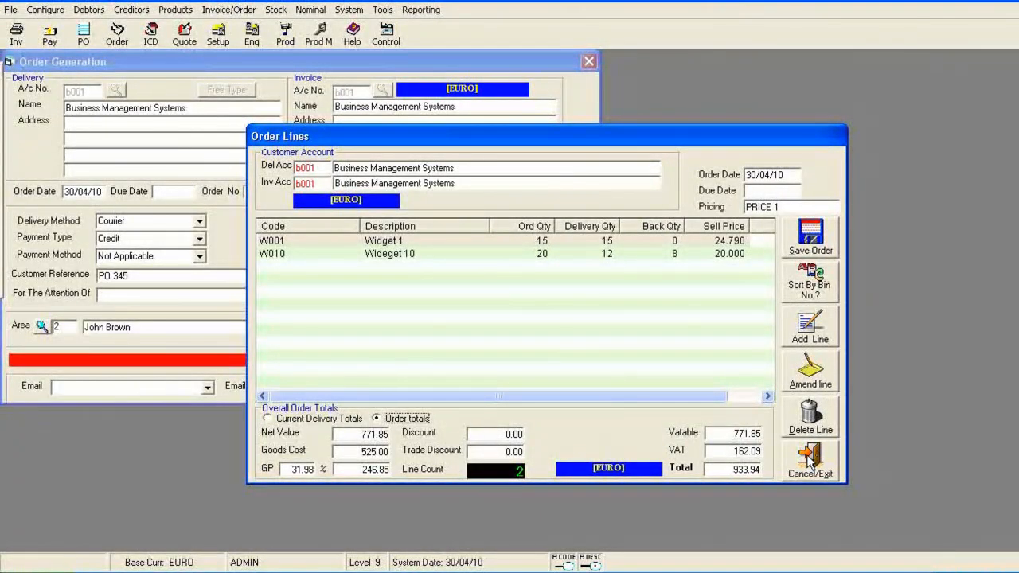
Step: Save the order as fully priced, accept its allocated number, print two despatch note copies, and leave order generation
{"action": "left_click", "coordinate": [811, 237]}
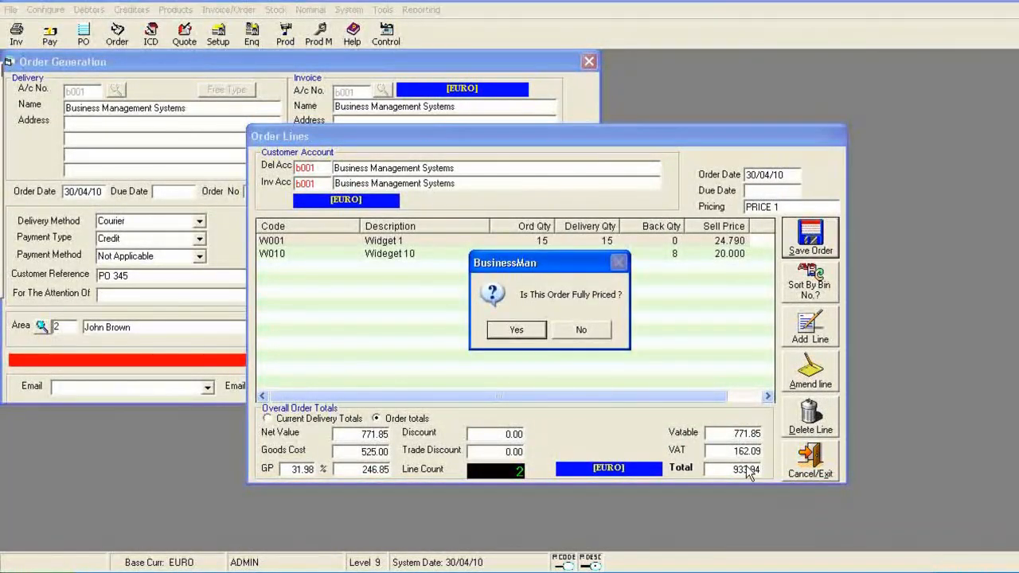
{"action": "left_click", "coordinate": [514, 331]}
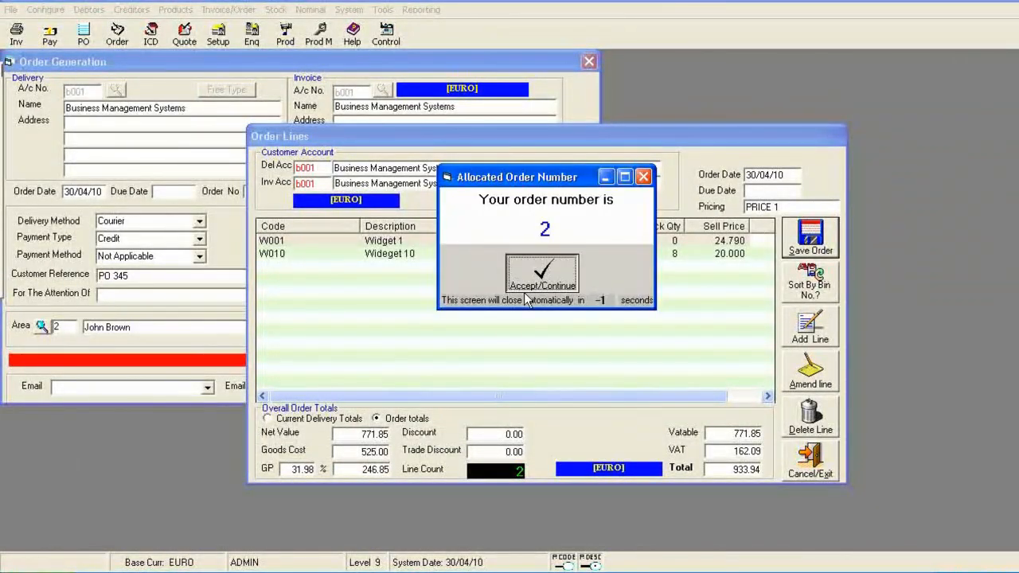
{"action": "left_click", "coordinate": [542, 280]}
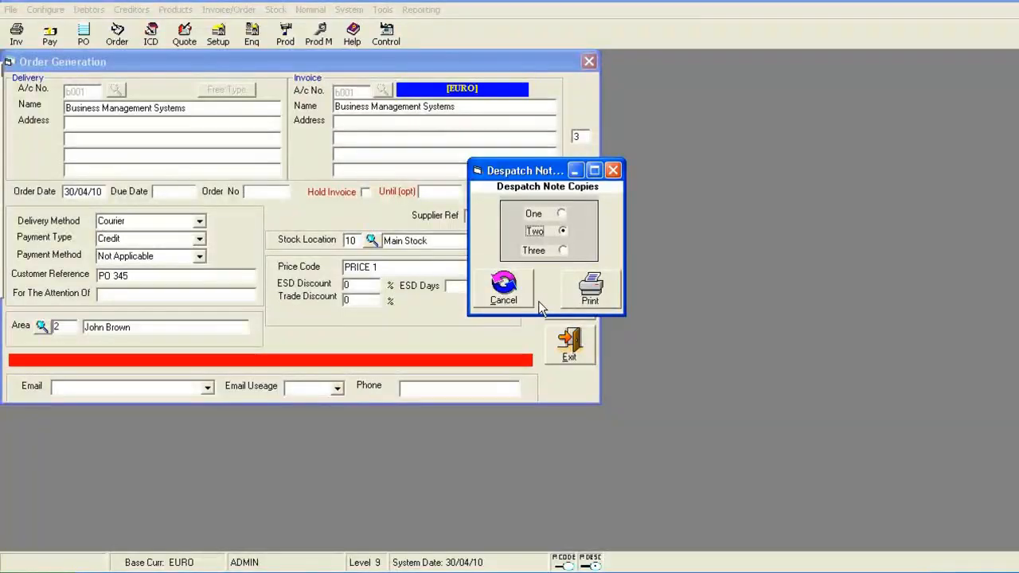
{"action": "left_click", "coordinate": [589, 288]}
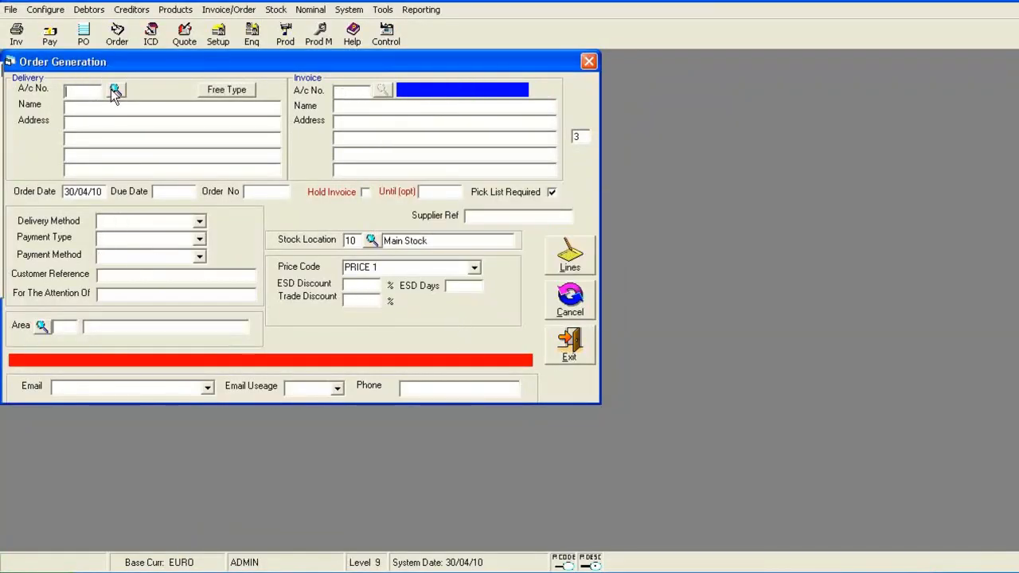
{"action": "left_click", "coordinate": [565, 343]}
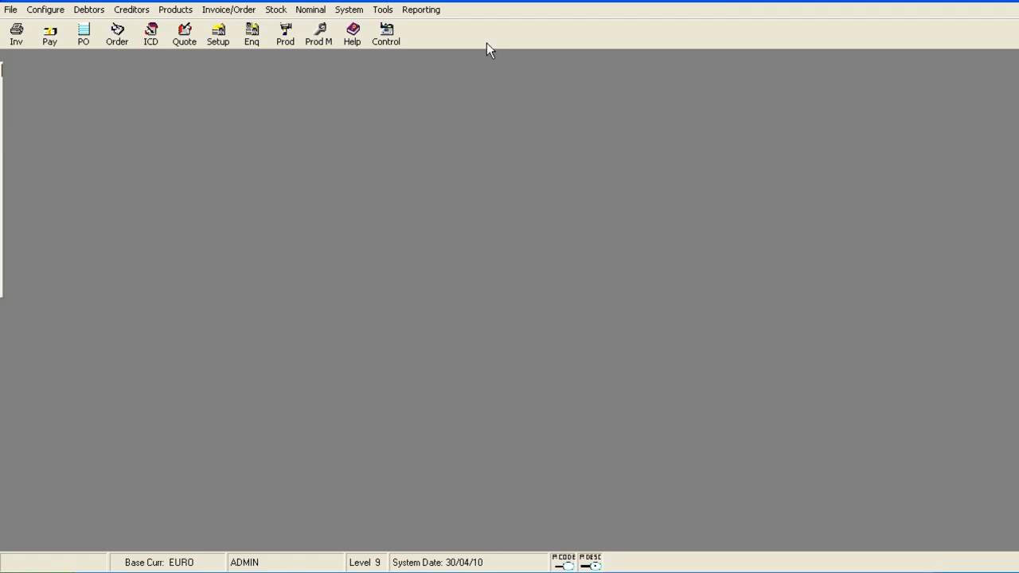
Step: List all incomplete orders in the Order Control Centre and view the order lines of the newly saved order without amending it
{"action": "left_click", "coordinate": [390, 36]}
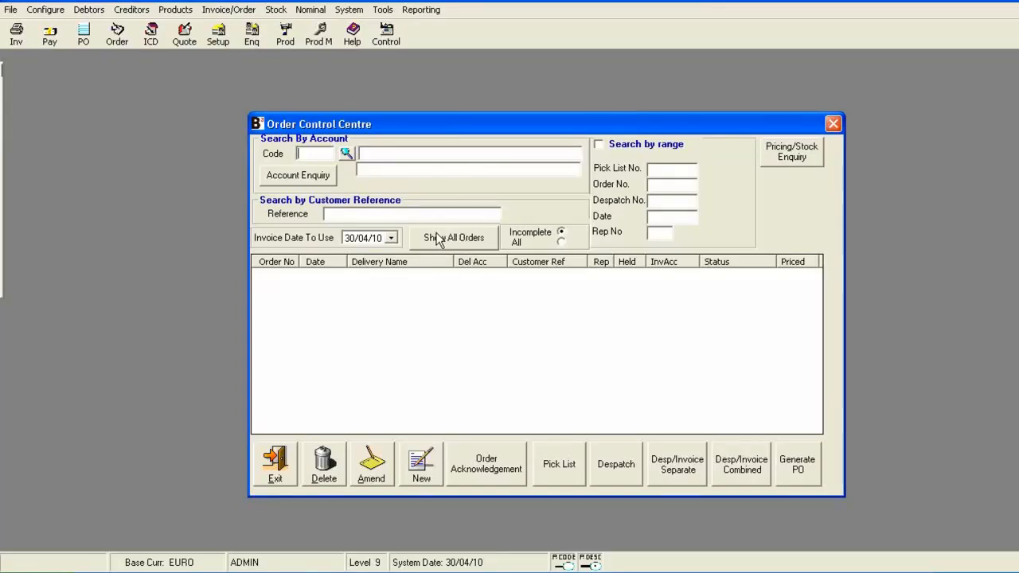
{"action": "left_click", "coordinate": [453, 239]}
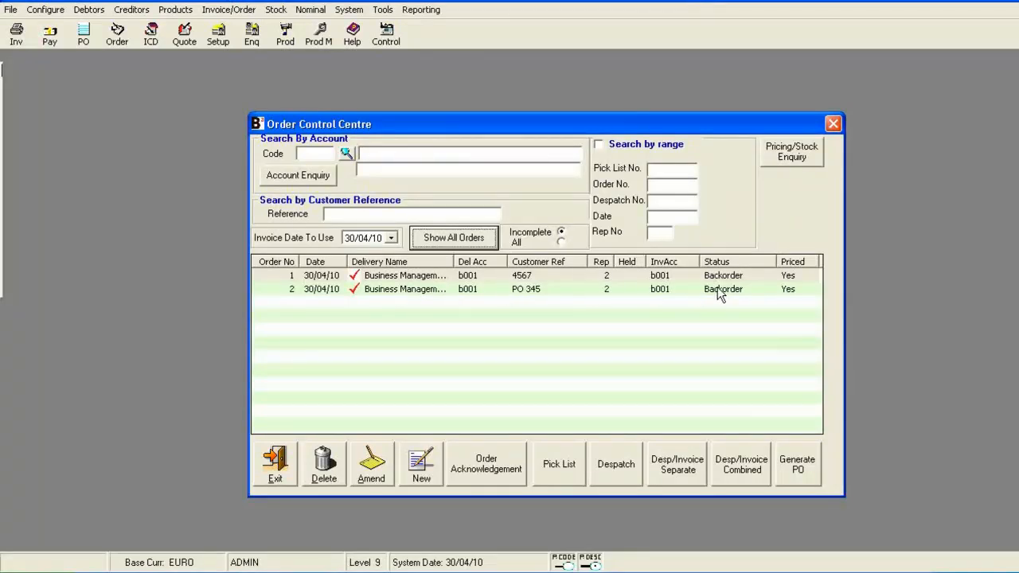
{"action": "double_click", "coordinate": [398, 290]}
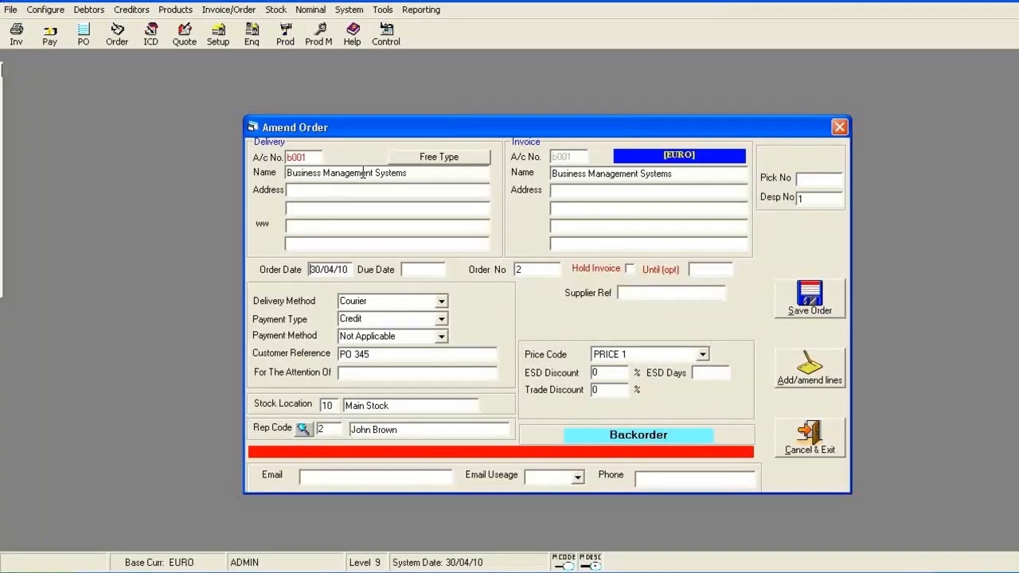
{"action": "left_click", "coordinate": [802, 371]}
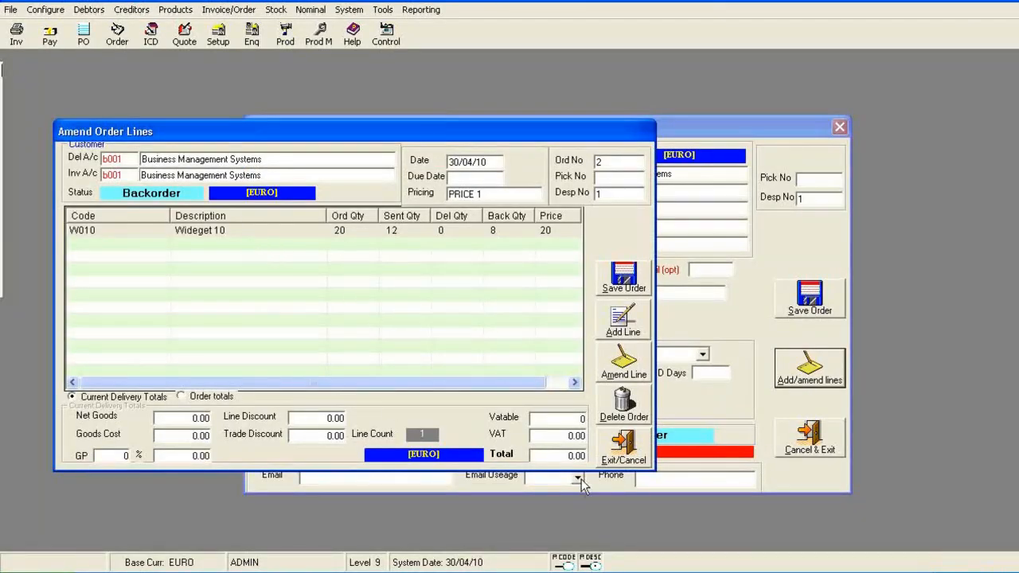
{"action": "left_click", "coordinate": [620, 449]}
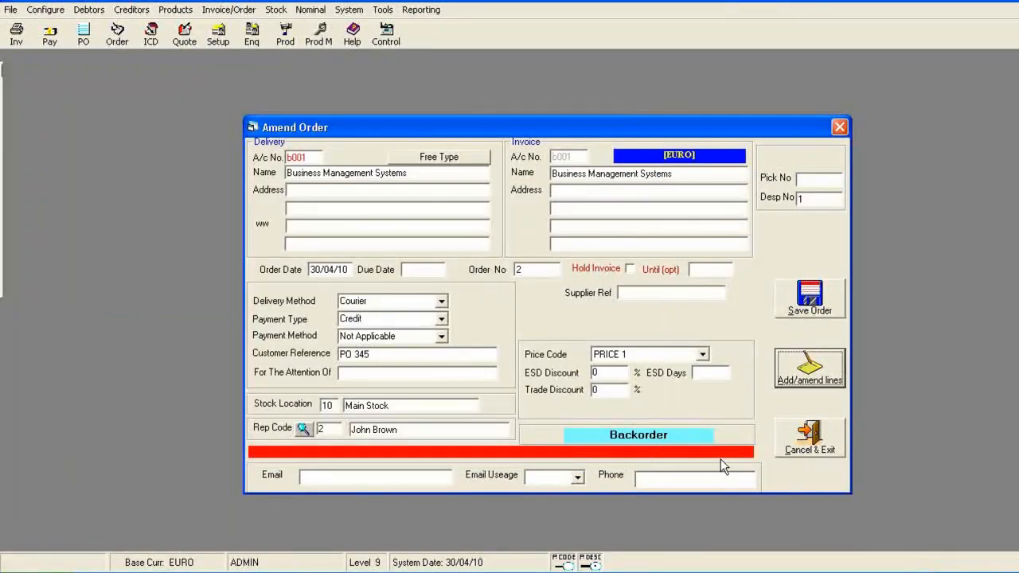
{"action": "left_click", "coordinate": [810, 438]}
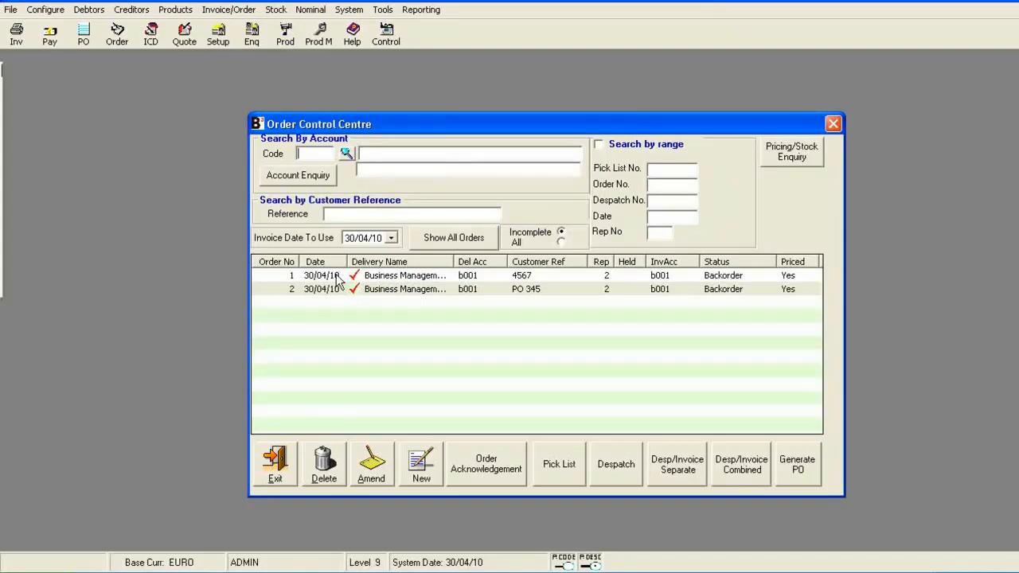
Step: View the order lines of the earlier Business Management Systems order, the one with Courier Charge delivery, without amending it
{"action": "double_click", "coordinate": [385, 276]}
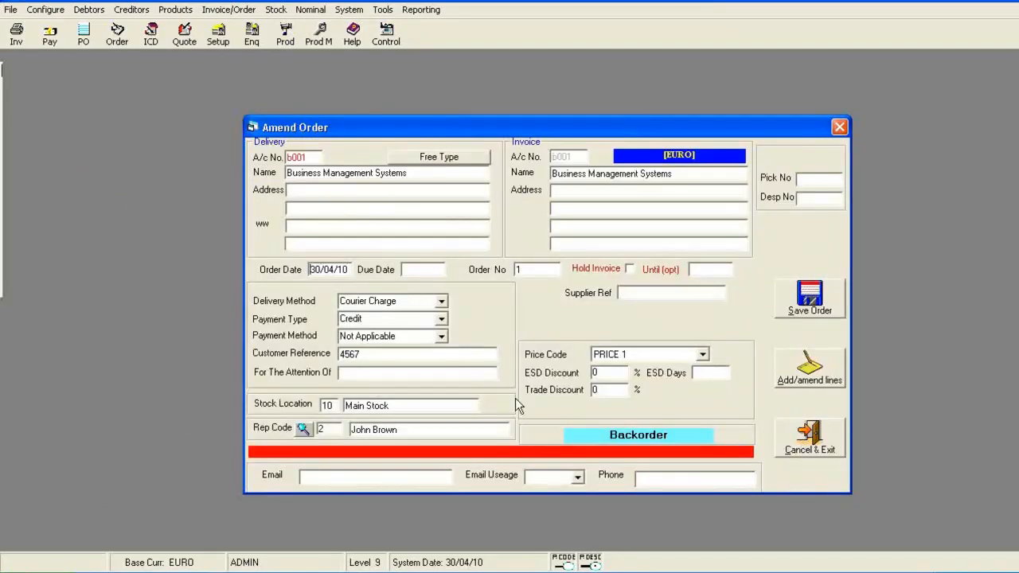
{"action": "left_click", "coordinate": [836, 371]}
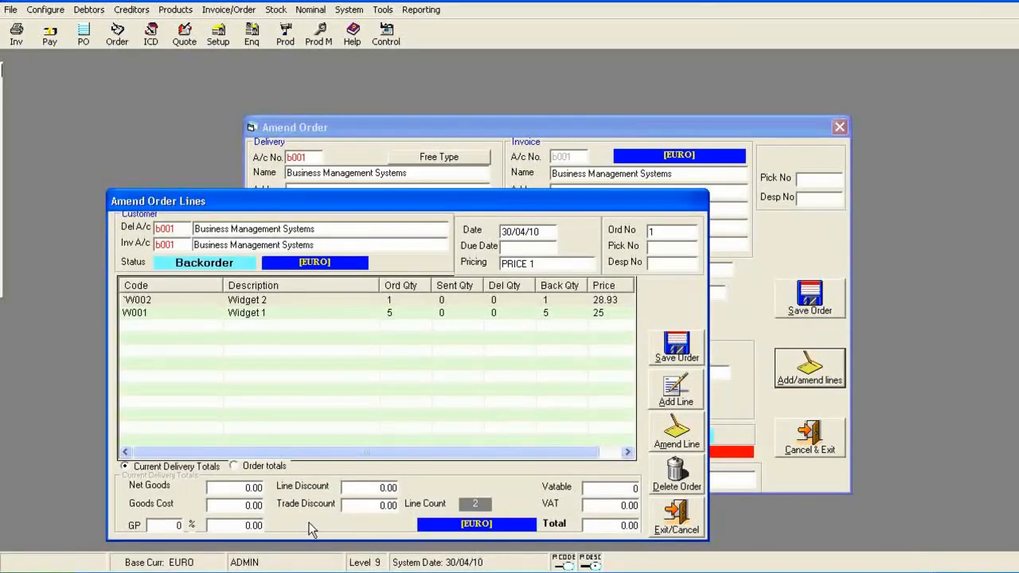
{"action": "left_click", "coordinate": [668, 519]}
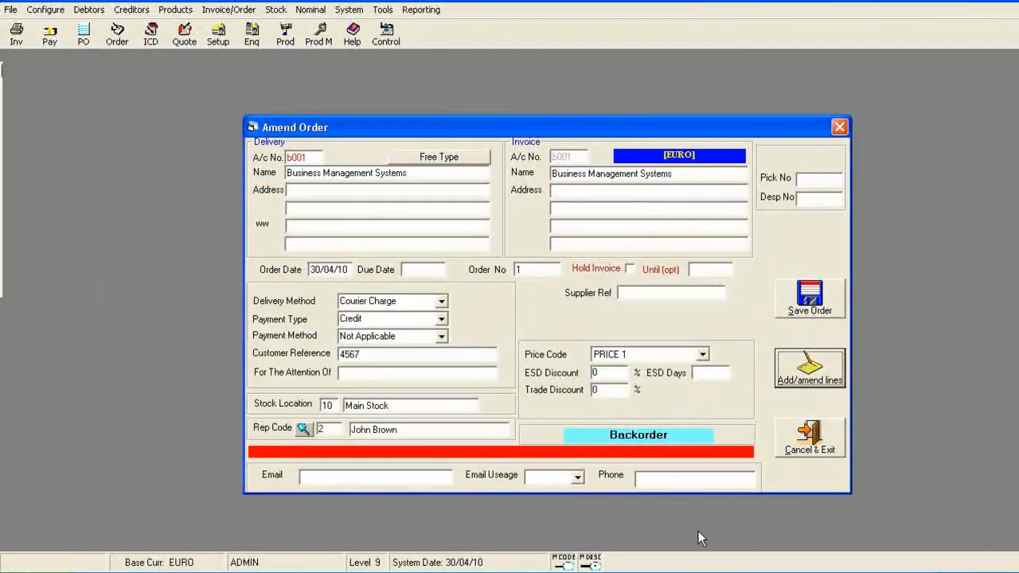
{"action": "left_click", "coordinate": [810, 436]}
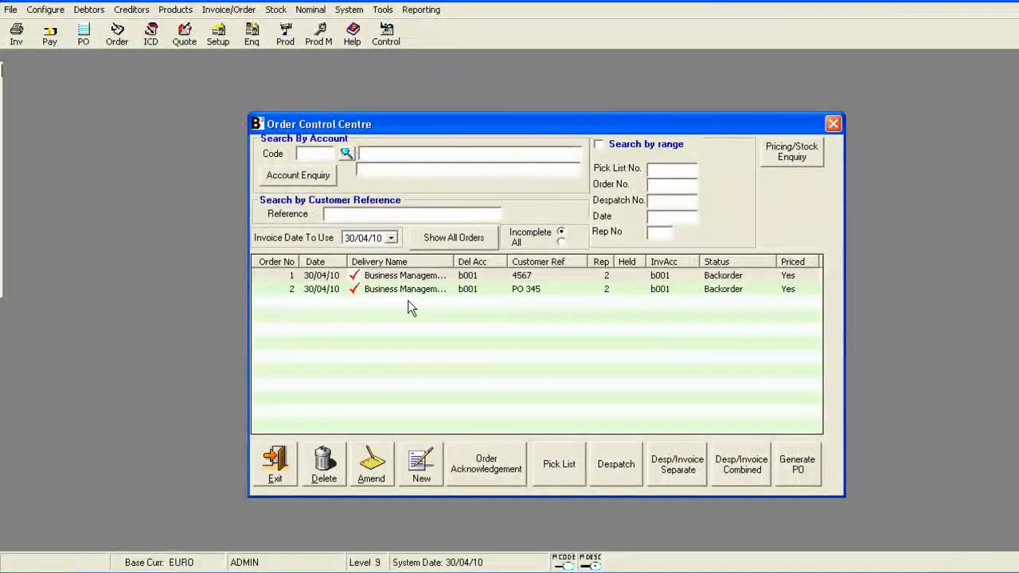
Step: Search the product stock and price enquiry for descriptions matching "wid" and compare the PRICE 2 and PRICE 1 levels for in-stock products
{"action": "left_click", "coordinate": [390, 277]}
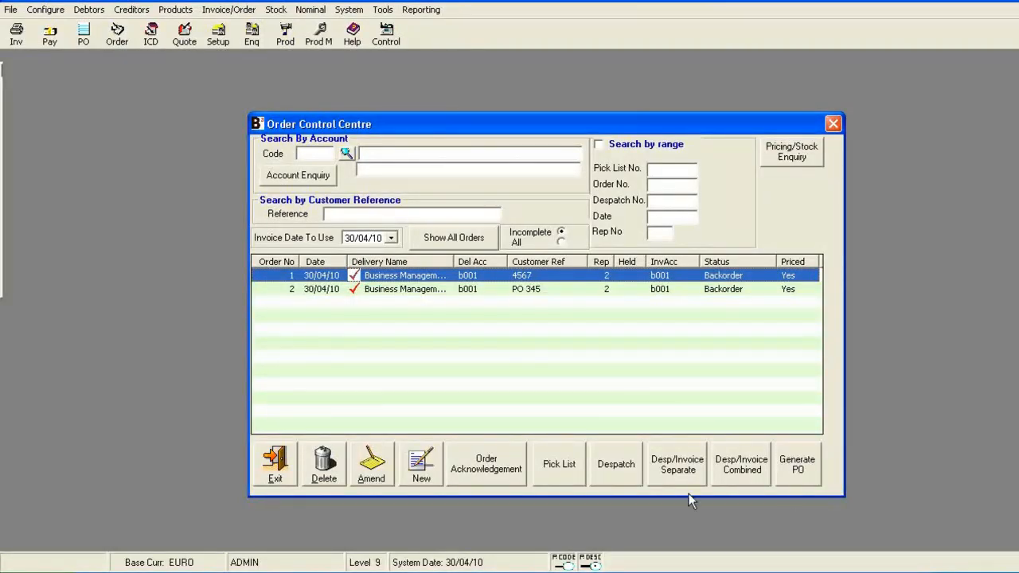
{"action": "left_click", "coordinate": [795, 153]}
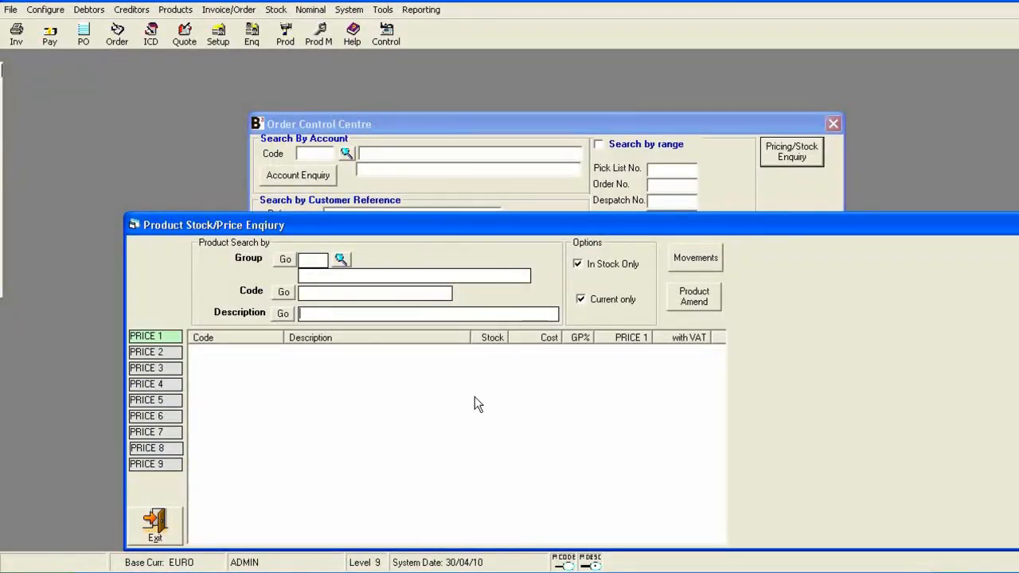
{"action": "key", "text": "Return"}
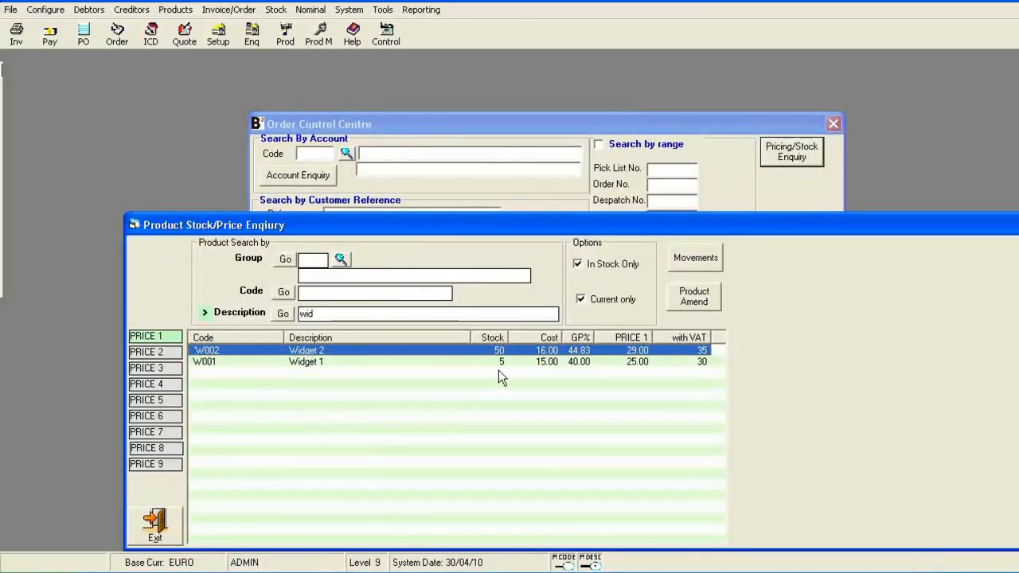
{"action": "left_click", "coordinate": [578, 266]}
{"action": "left_click", "coordinate": [578, 265]}
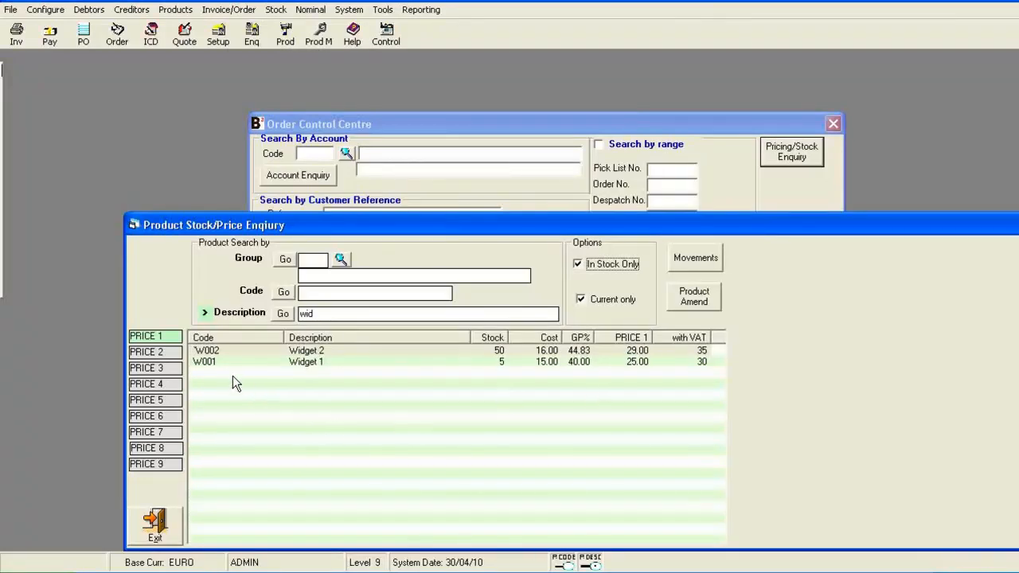
{"action": "left_click", "coordinate": [156, 352]}
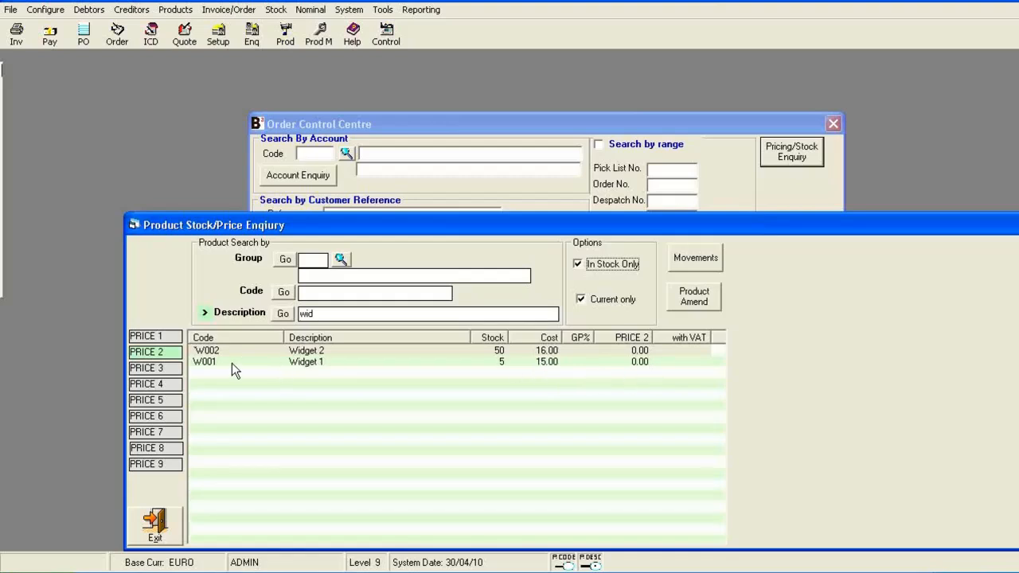
{"action": "left_click", "coordinate": [174, 337]}
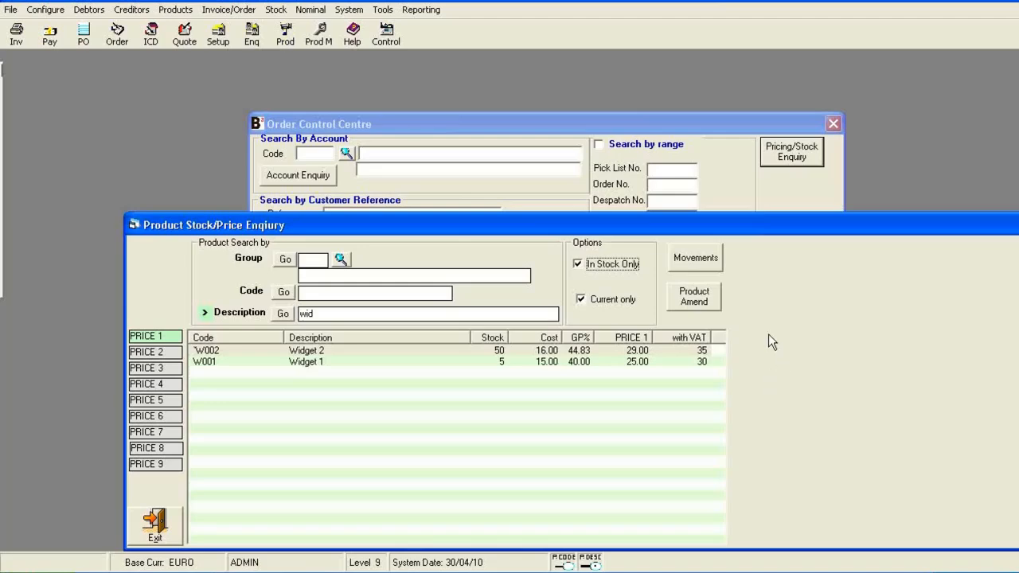
Step: View the product maintenance record of Widget 2 and leave it without saving changes
{"action": "left_click", "coordinate": [696, 302]}
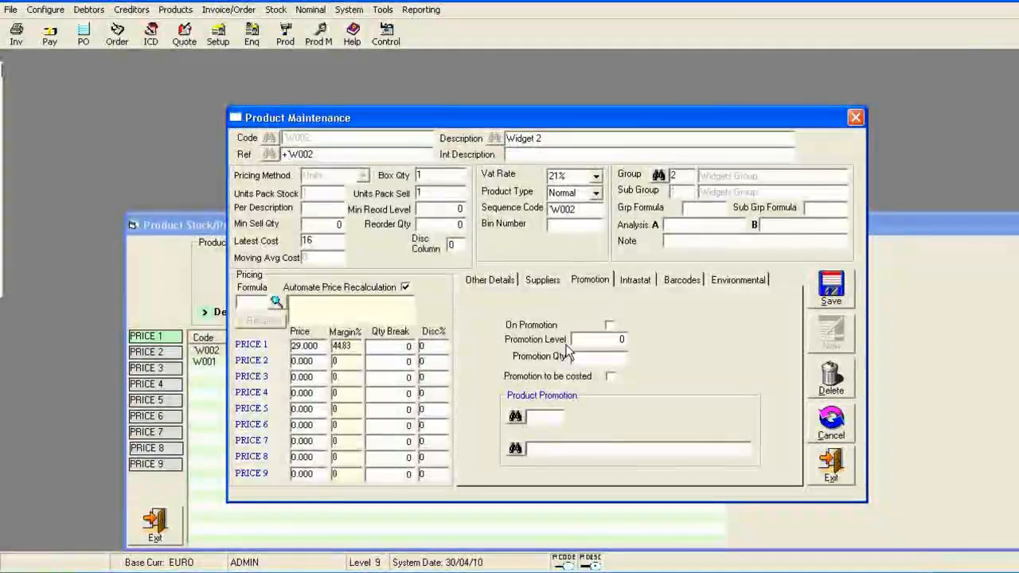
{"action": "left_click", "coordinate": [829, 470]}
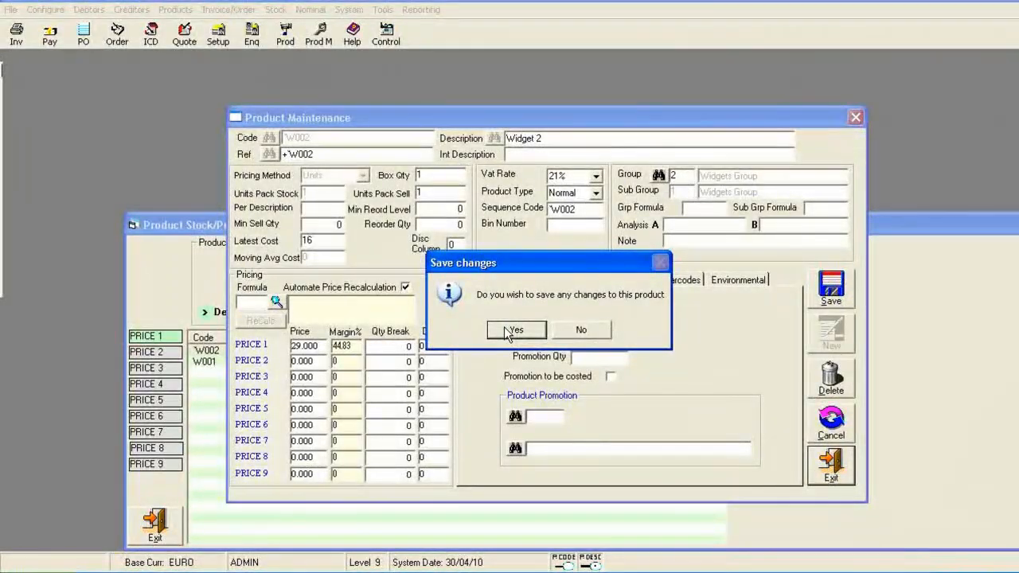
{"action": "left_click", "coordinate": [588, 331]}
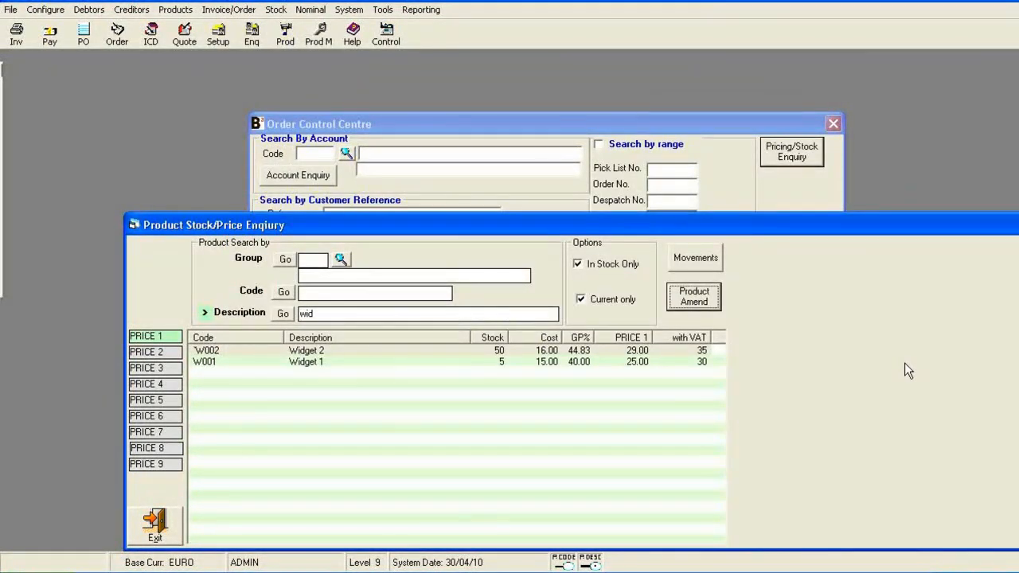
Step: Examine the stock movements of Widget 2 and return to the stock and price enquiry
{"action": "left_click", "coordinate": [315, 351]}
{"action": "left_click", "coordinate": [700, 266]}
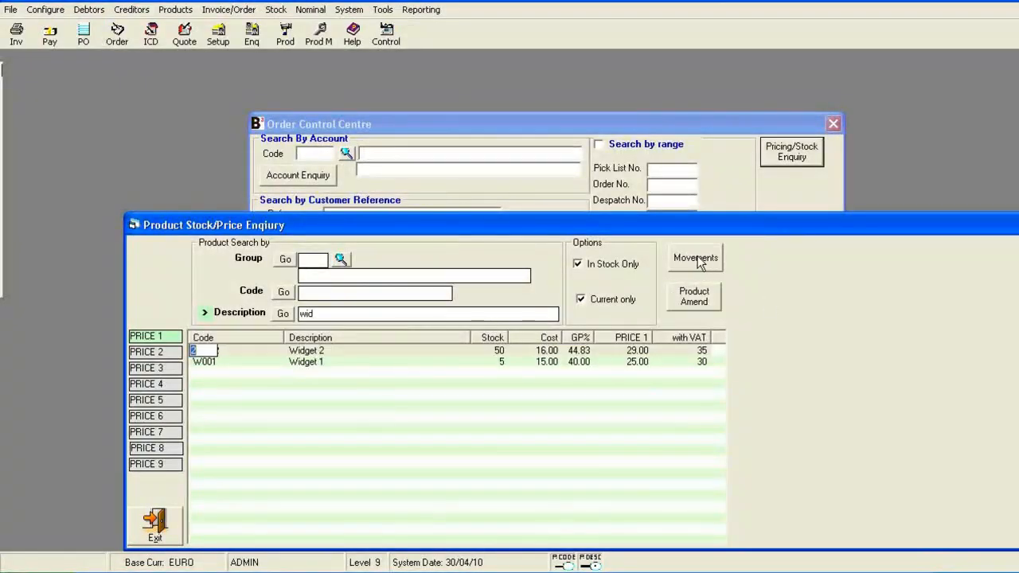
{"action": "left_click", "coordinate": [698, 264]}
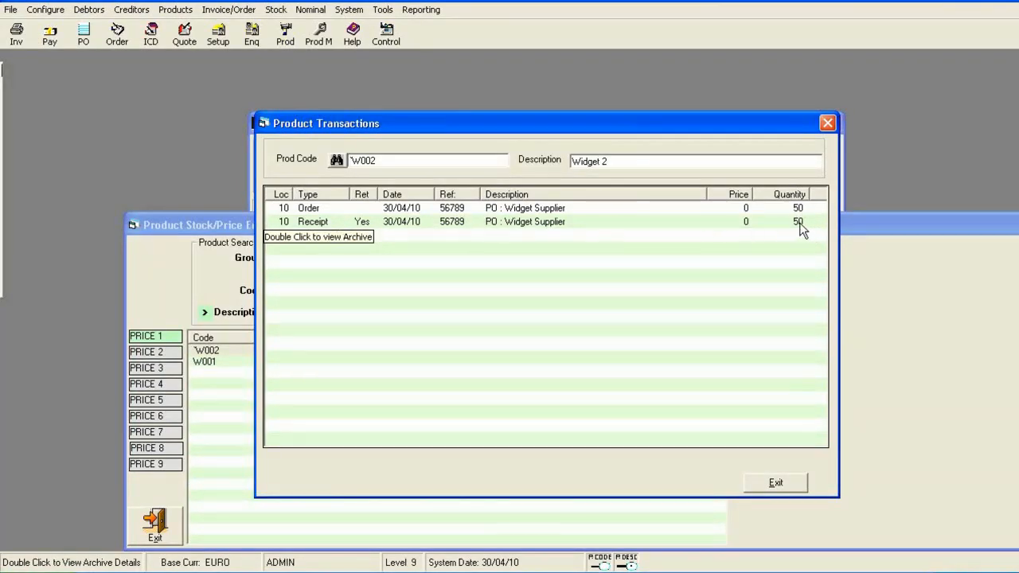
{"action": "left_click", "coordinate": [786, 483]}
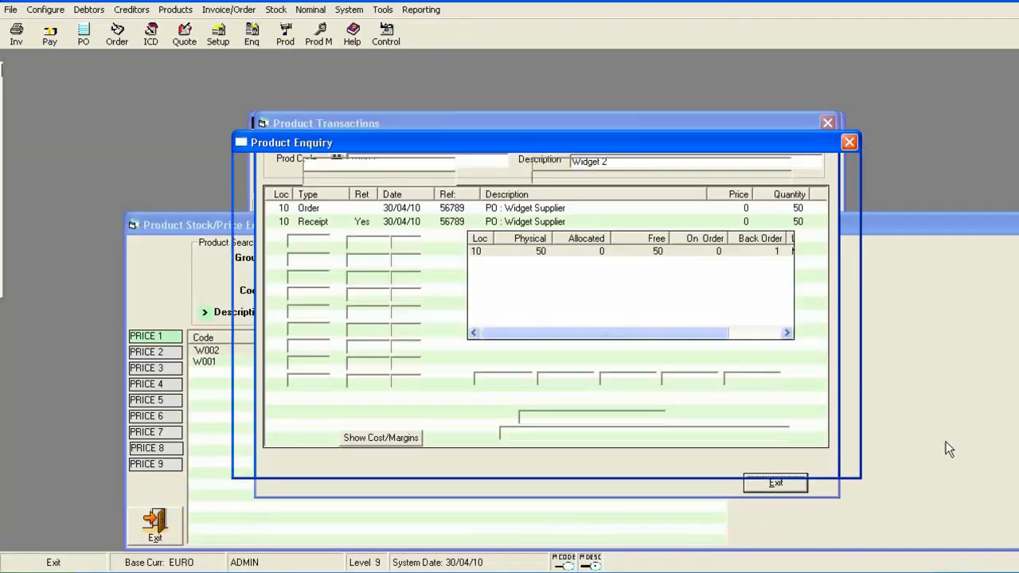
{"action": "left_click", "coordinate": [831, 455]}
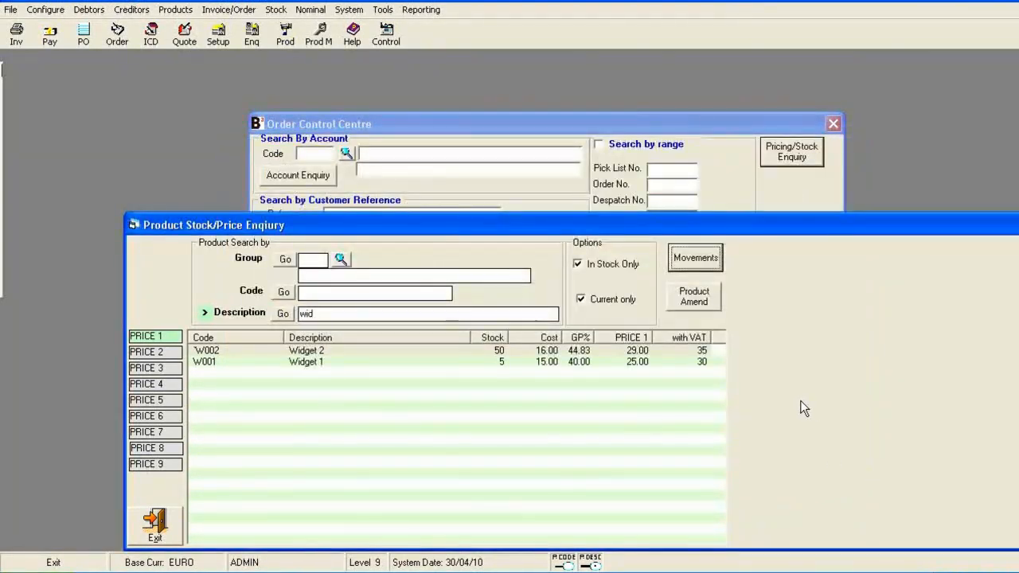
Step: Examine the stock movements of Widget 1, including its archived Business Management Systems invoice and the invoice's Widget 1 line details
{"action": "left_click", "coordinate": [321, 362]}
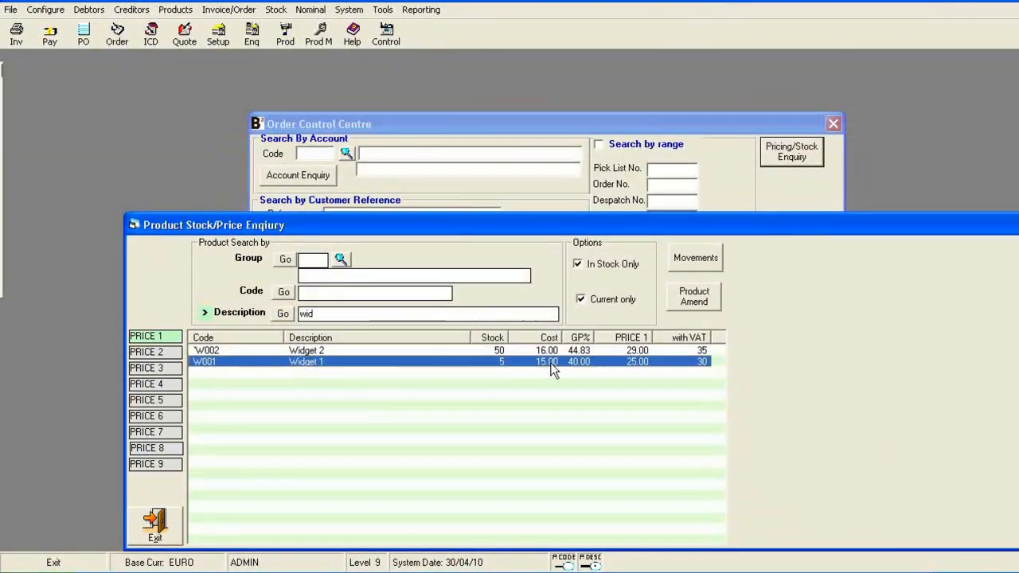
{"action": "left_click", "coordinate": [703, 262]}
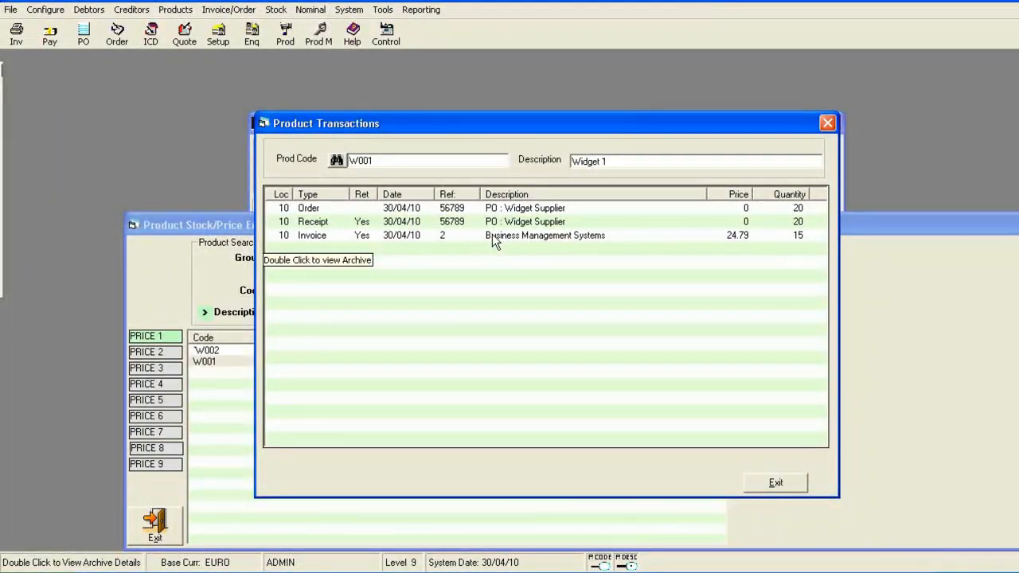
{"action": "double_click", "coordinate": [495, 236]}
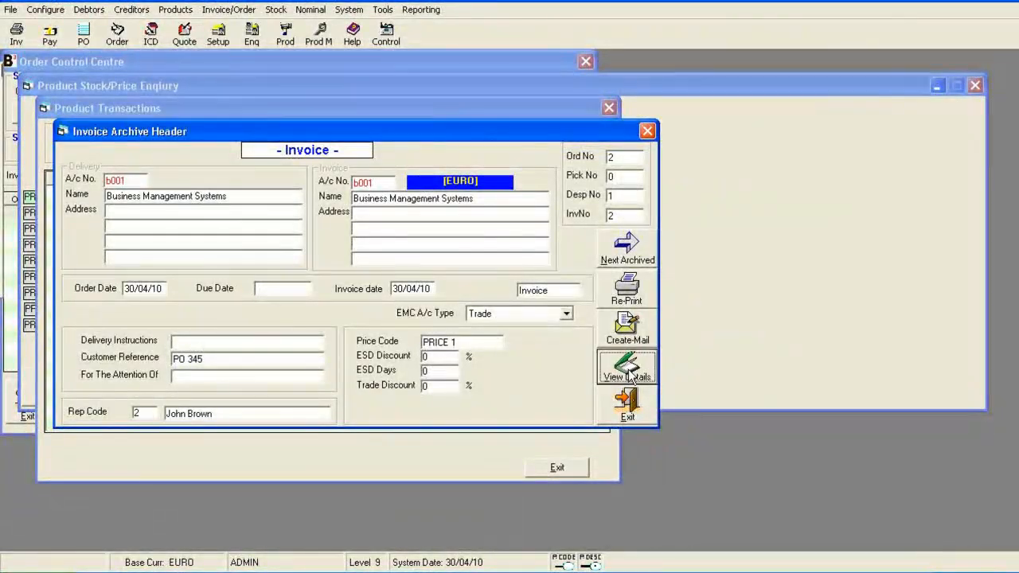
{"action": "left_click", "coordinate": [627, 370]}
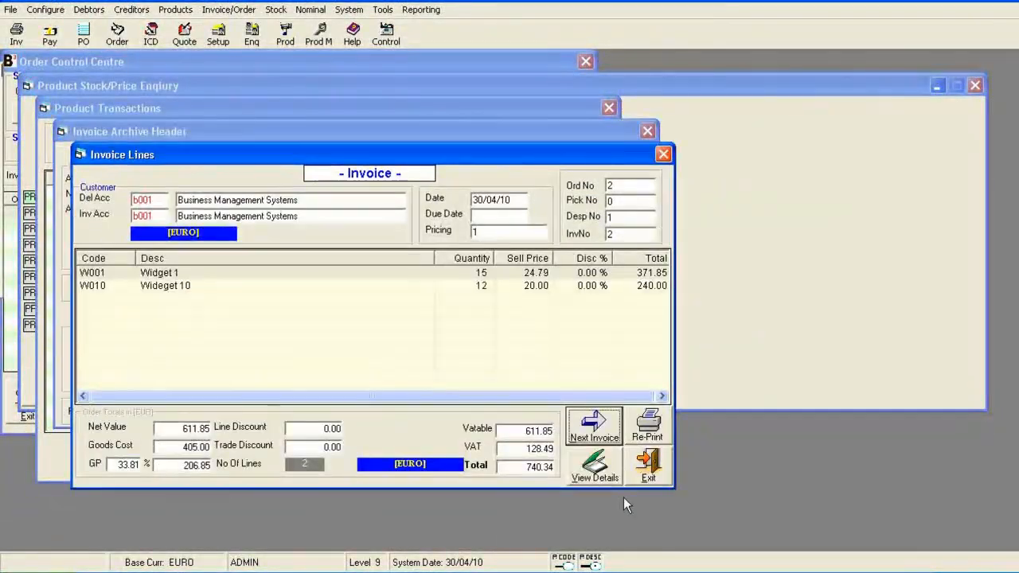
{"action": "left_click", "coordinate": [177, 274]}
{"action": "double_click", "coordinate": [177, 274]}
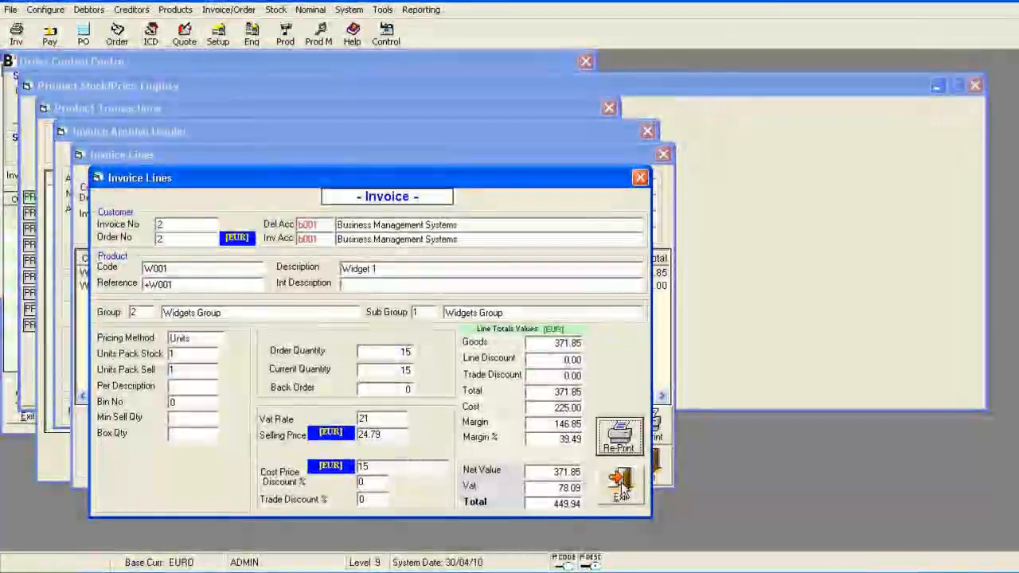
{"action": "left_click", "coordinate": [622, 481]}
{"action": "left_click", "coordinate": [645, 471]}
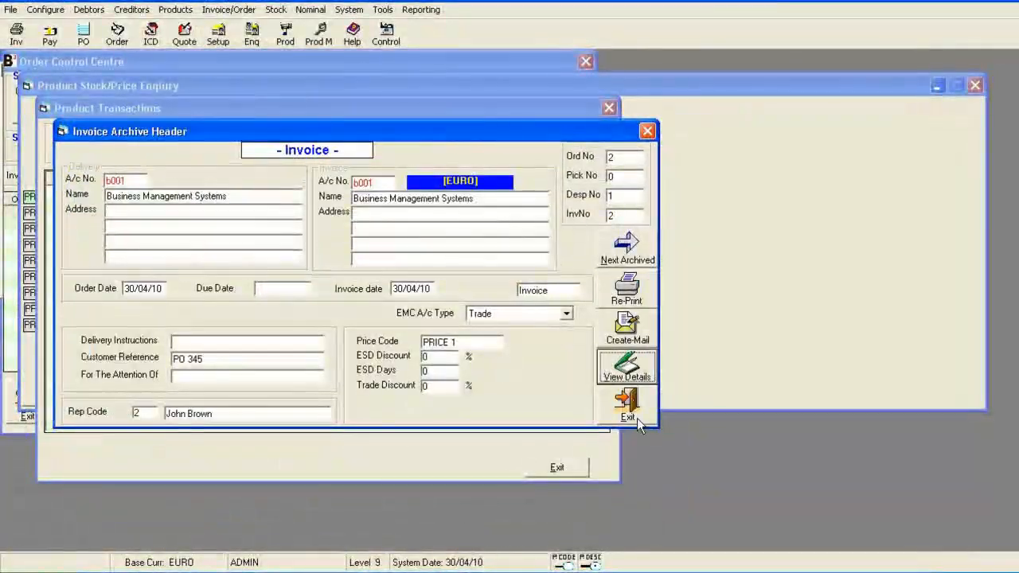
{"action": "left_click", "coordinate": [637, 418]}
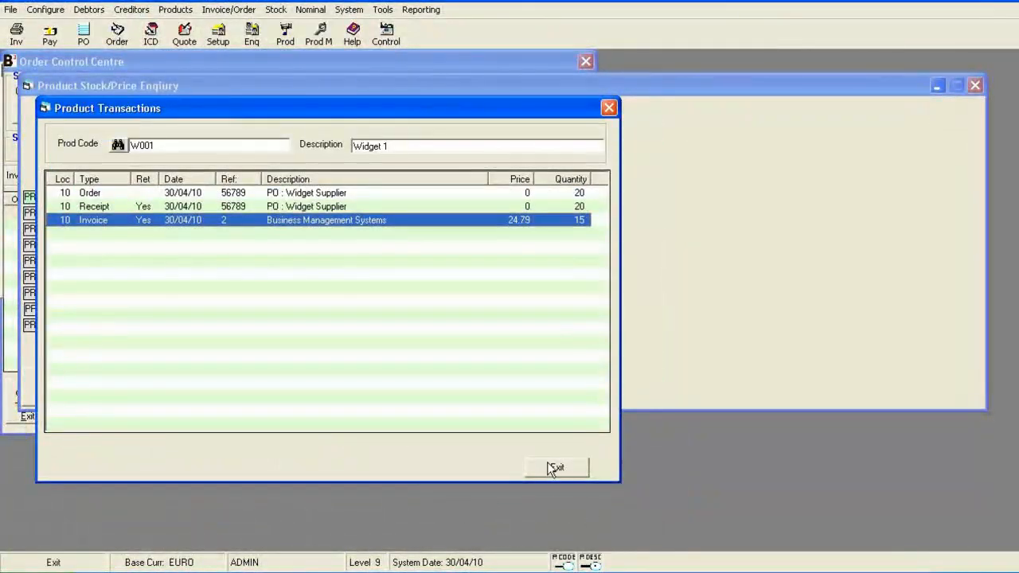
Step: Close the Widget 1 transactions and product enquiry, the stock and price enquiry, and the Order Control Centre
{"action": "left_click", "coordinate": [555, 467]}
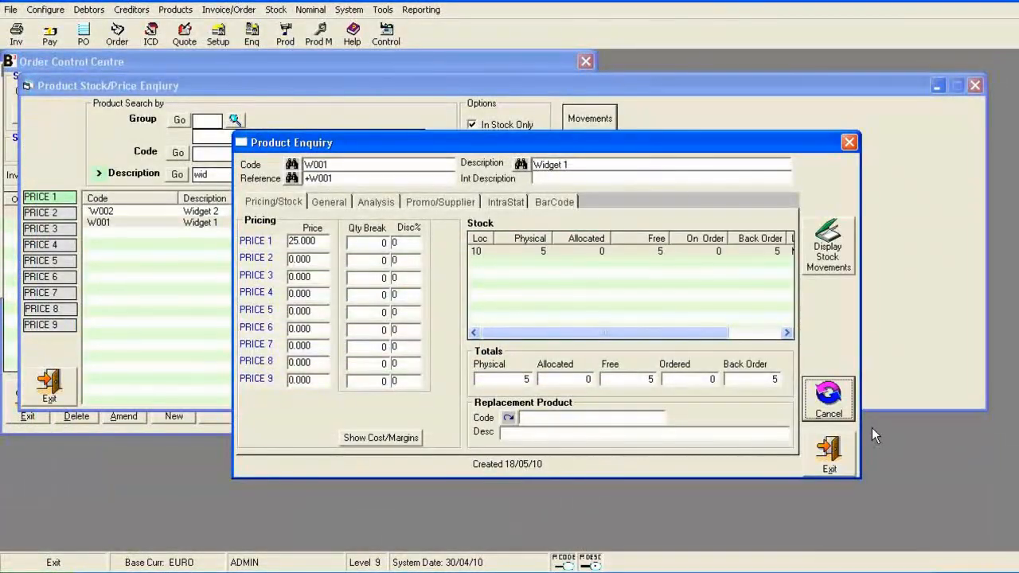
{"action": "left_click", "coordinate": [830, 452]}
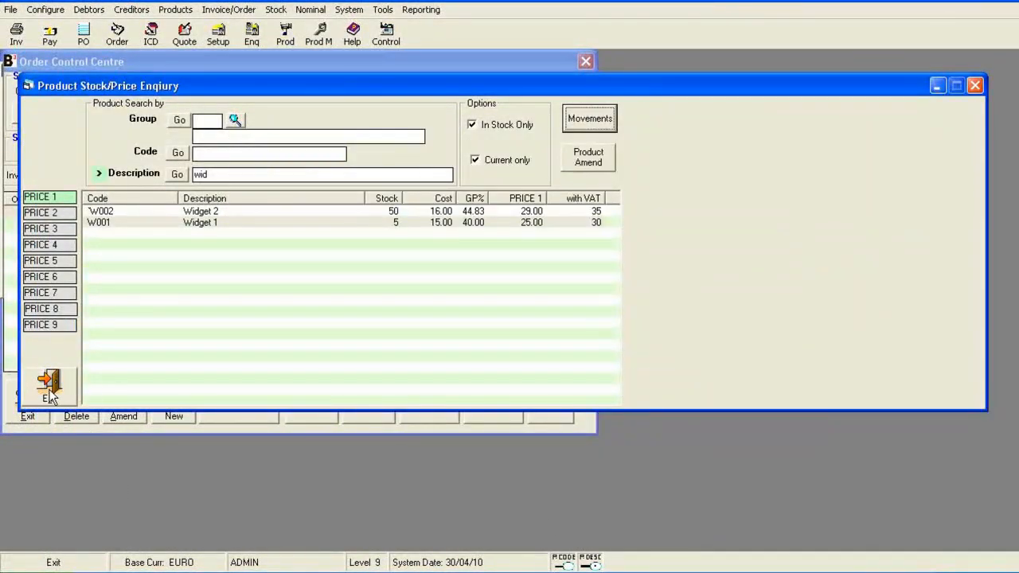
{"action": "left_click", "coordinate": [49, 390]}
{"action": "left_click", "coordinate": [28, 402]}
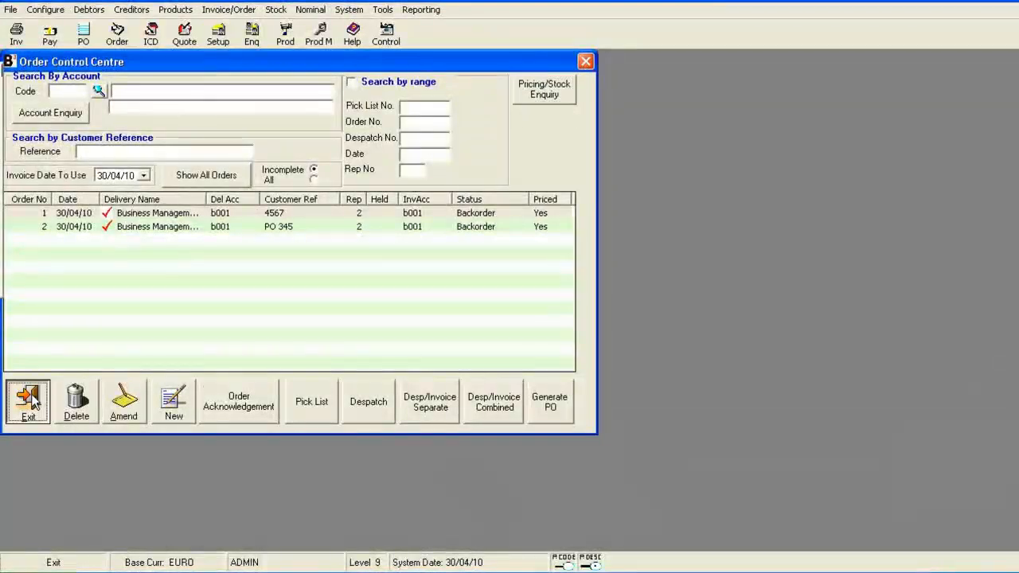